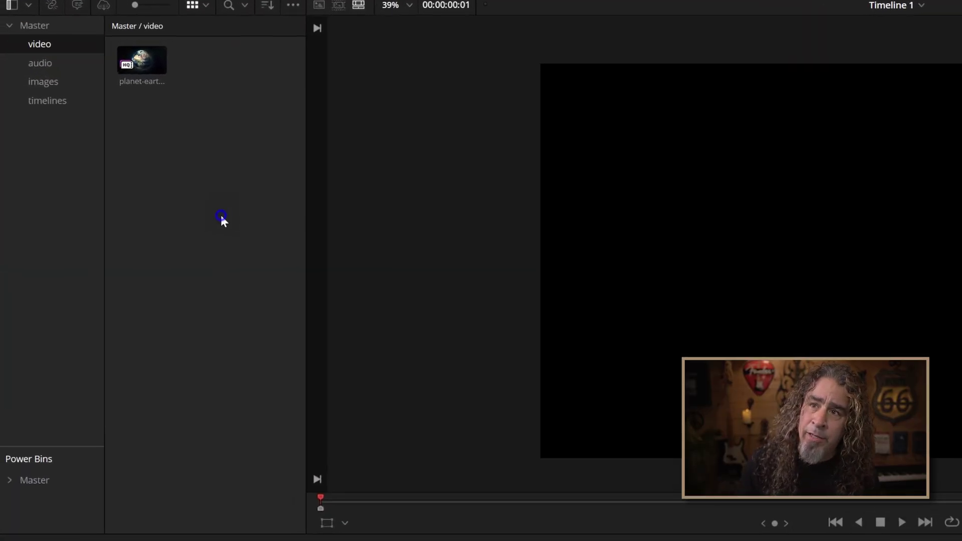
Create a new Fusion composition clip named "Rotate Text" in the video bin.
{"action": "right_click", "coordinate": [120, 144]}
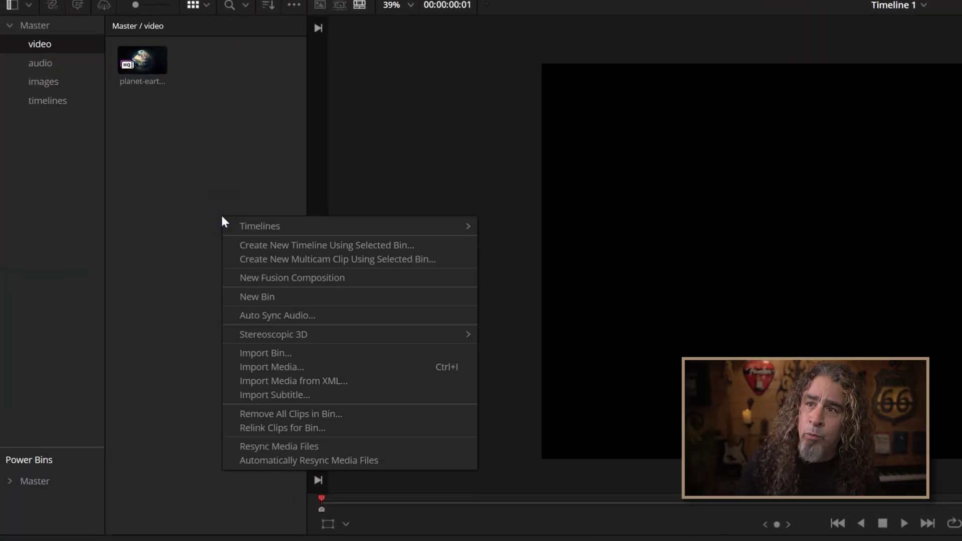
{"action": "left_click", "coordinate": [267, 276]}
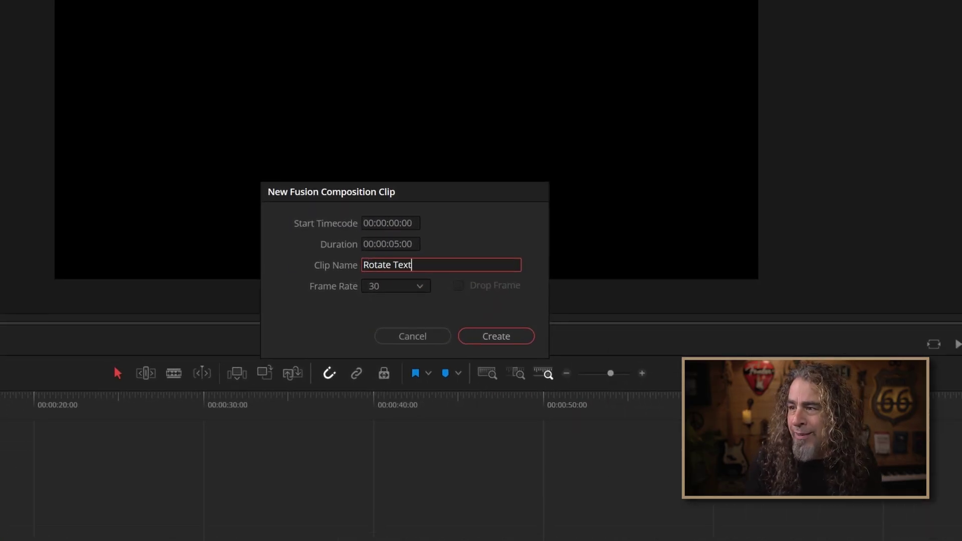
{"action": "key", "text": "Return"}
Place the Rotate Text clip at the start of the Video 1 track and extend it to about 15 seconds.
{"action": "left_click_drag", "start_coordinate": [129, 70], "coordinate": [108, 517]}
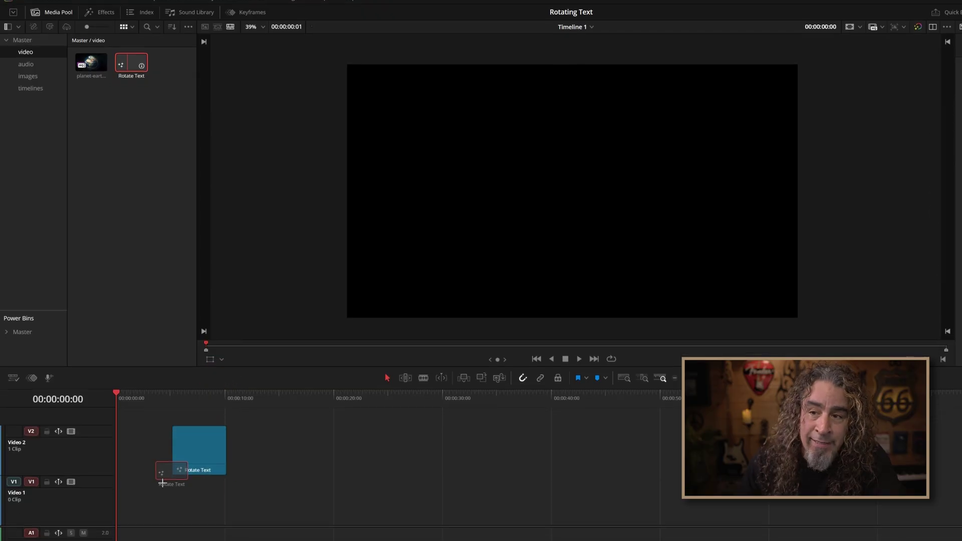
{"action": "left_click_drag", "start_coordinate": [172, 499], "coordinate": [247, 494]}
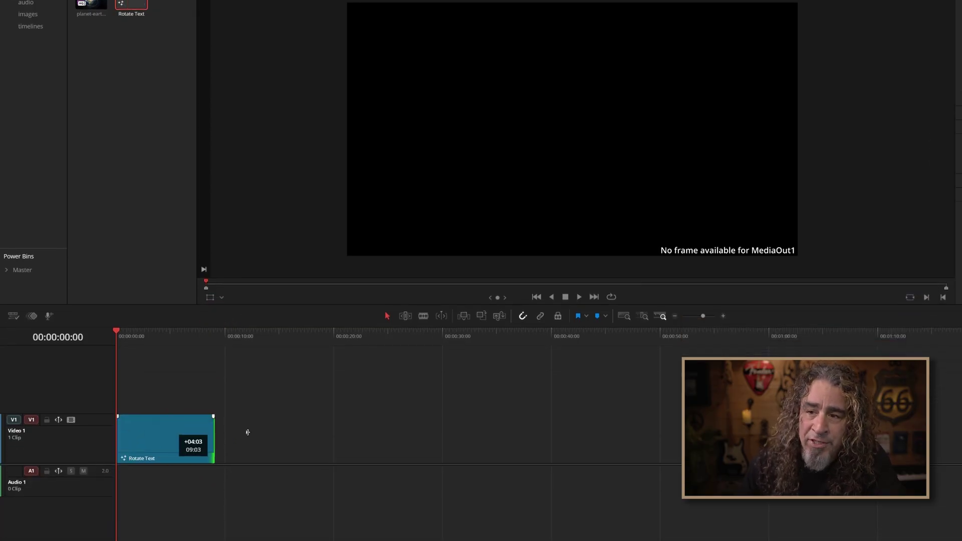
{"action": "left_click_drag", "start_coordinate": [248, 431], "coordinate": [281, 437]}
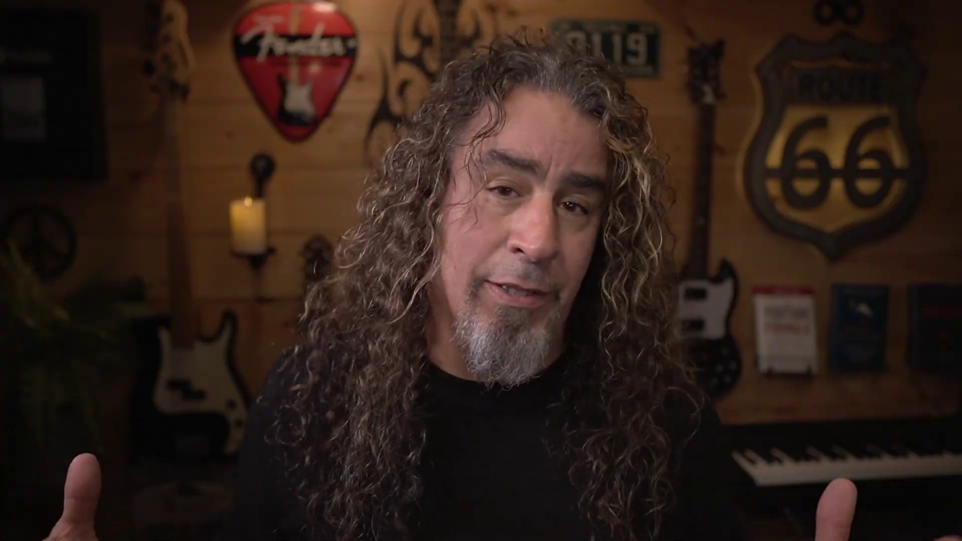
Open the Rotate Text clip in Fusion and move the MediaOut1 node further right in the node graph to make room.
{"action": "right_click", "coordinate": [352, 341]}
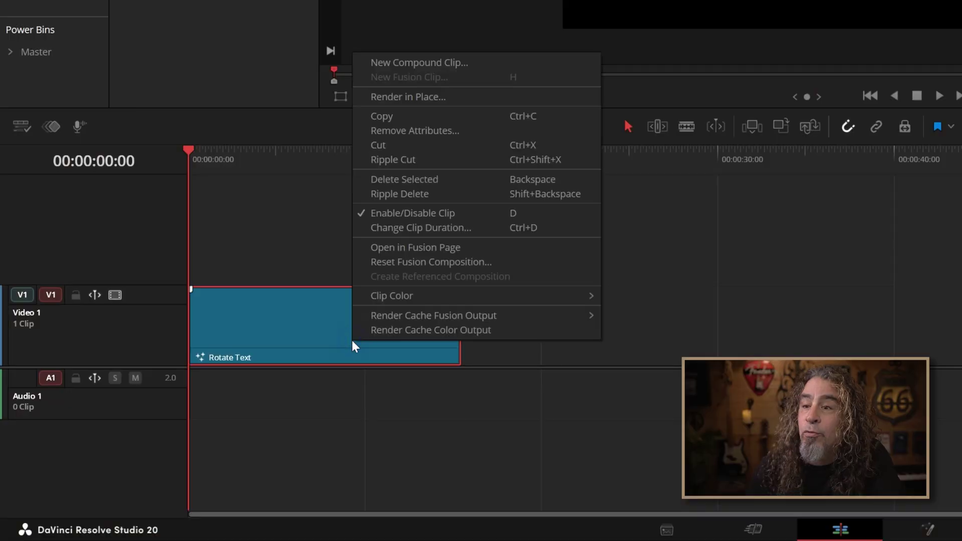
{"action": "left_click", "coordinate": [404, 247]}
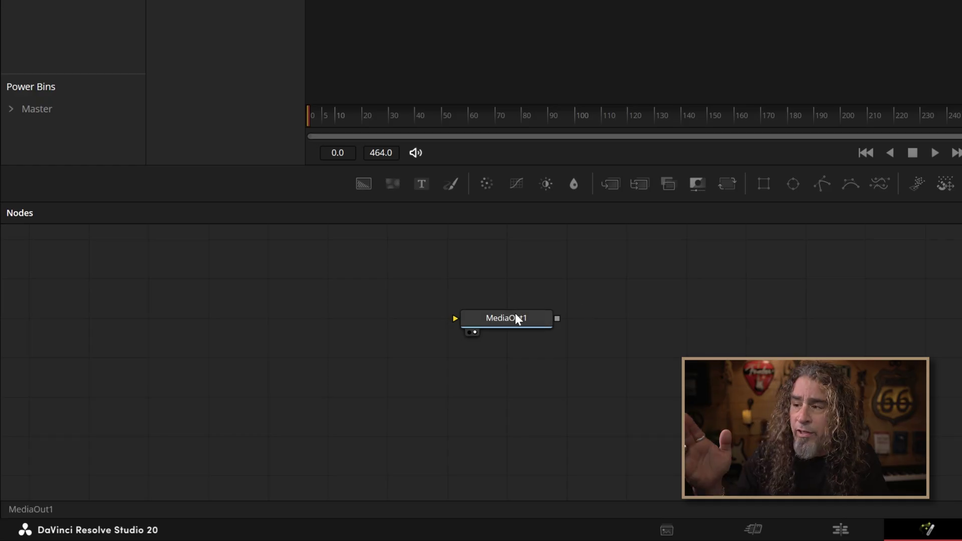
{"action": "left_click_drag", "start_coordinate": [515, 318], "coordinate": [711, 344]}
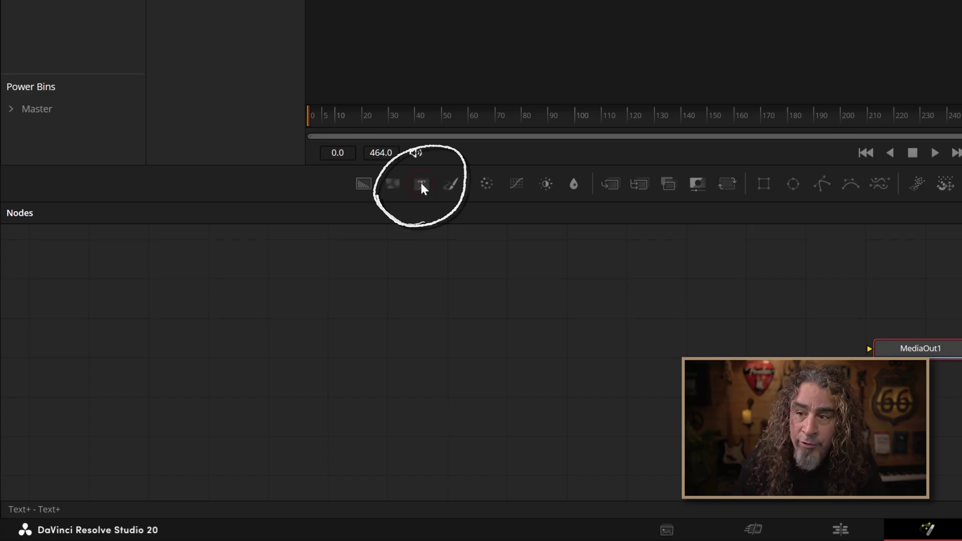
Add a Text+ node to the left of MediaOut1 and show its output in a single viewer.
{"action": "left_click_drag", "start_coordinate": [421, 182], "coordinate": [462, 349]}
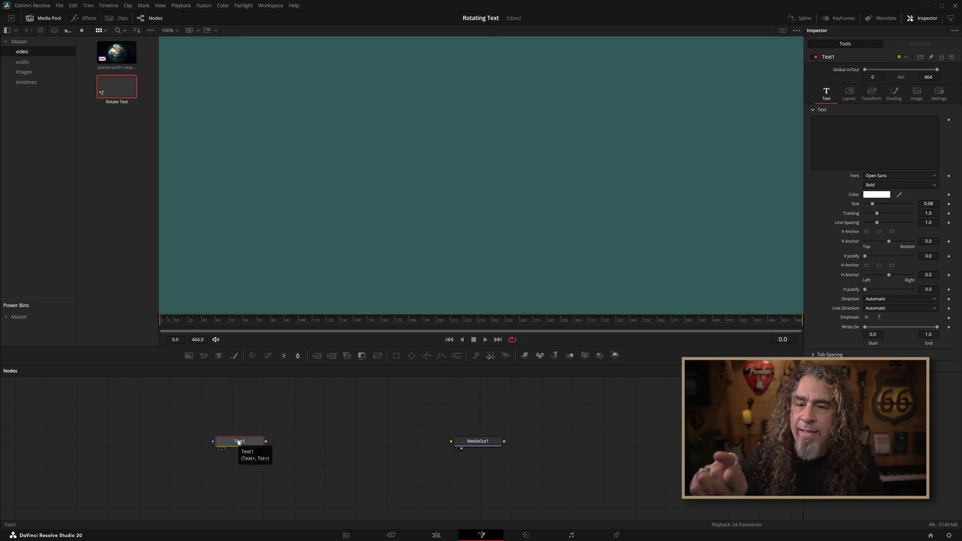
{"action": "key", "text": "2"}
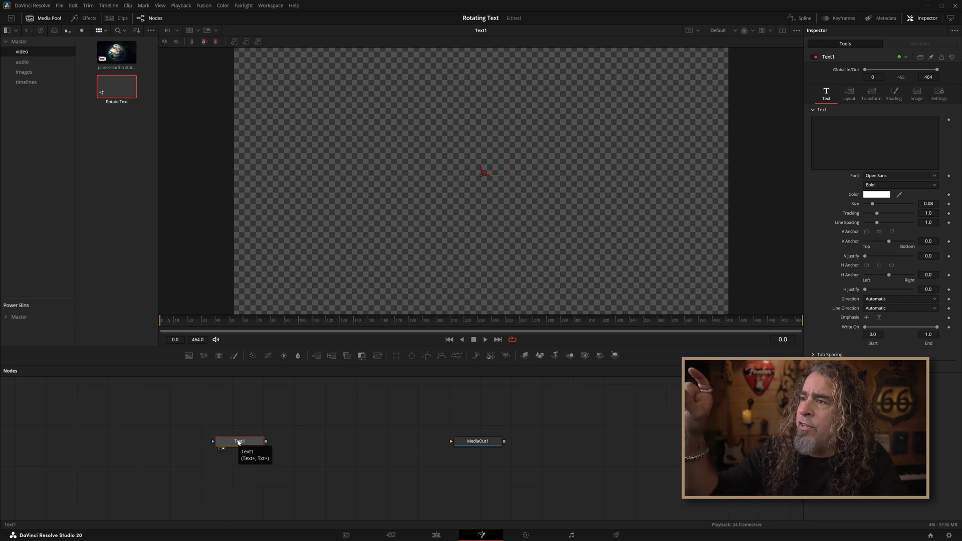
{"action": "left_click", "coordinate": [783, 32]}
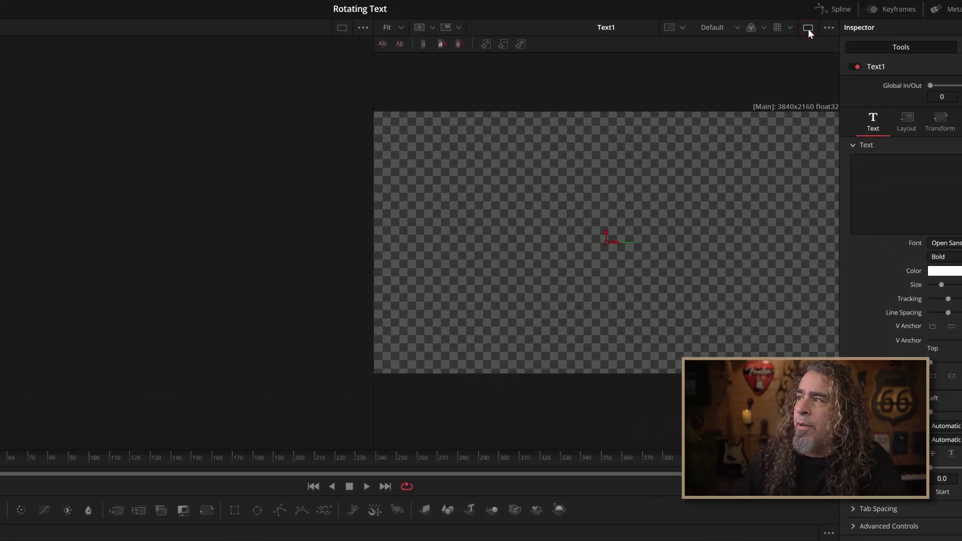
{"action": "left_click", "coordinate": [799, 22]}
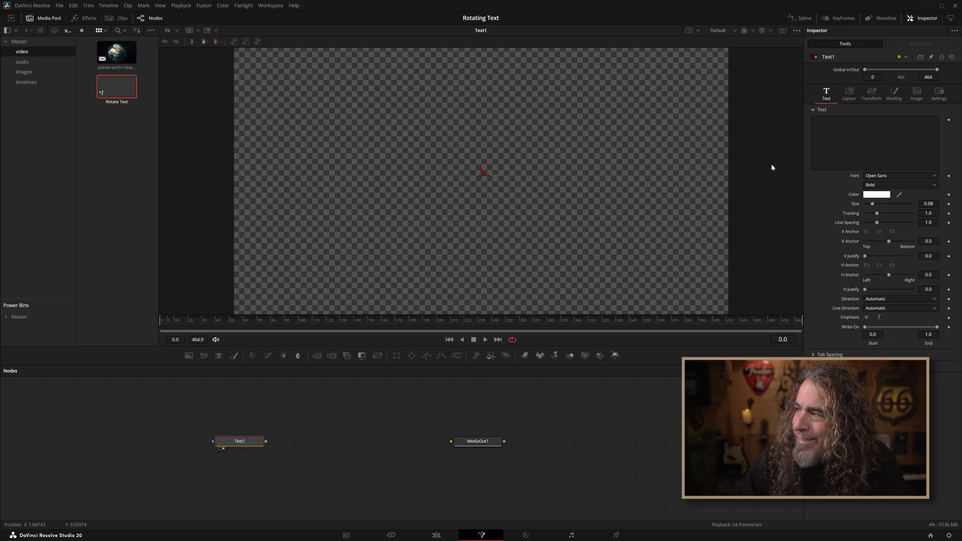
Enter "Rotate Text Around An Object" as the Text+ node's text and set its font to Impact.
{"action": "left_click", "coordinate": [833, 122]}
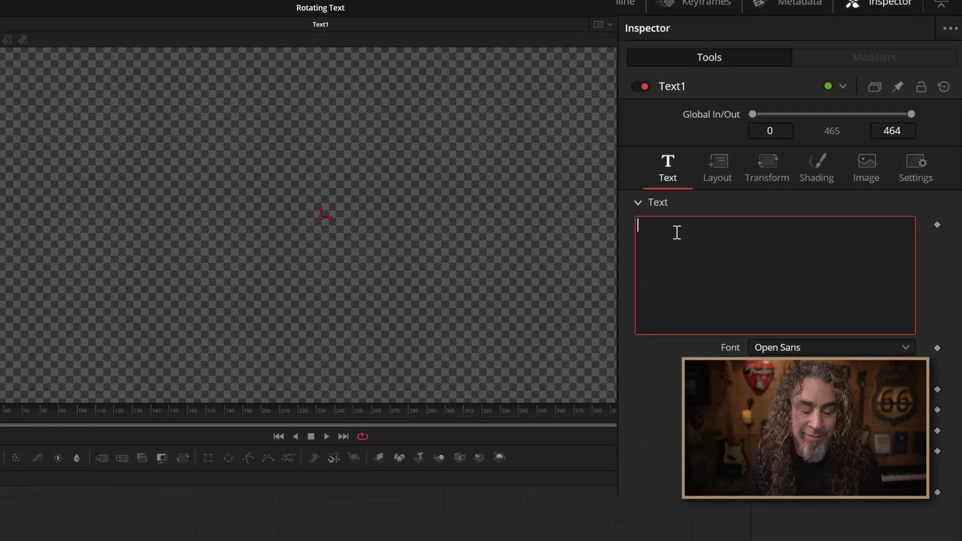
{"action": "type", "text": "Rotate T"}
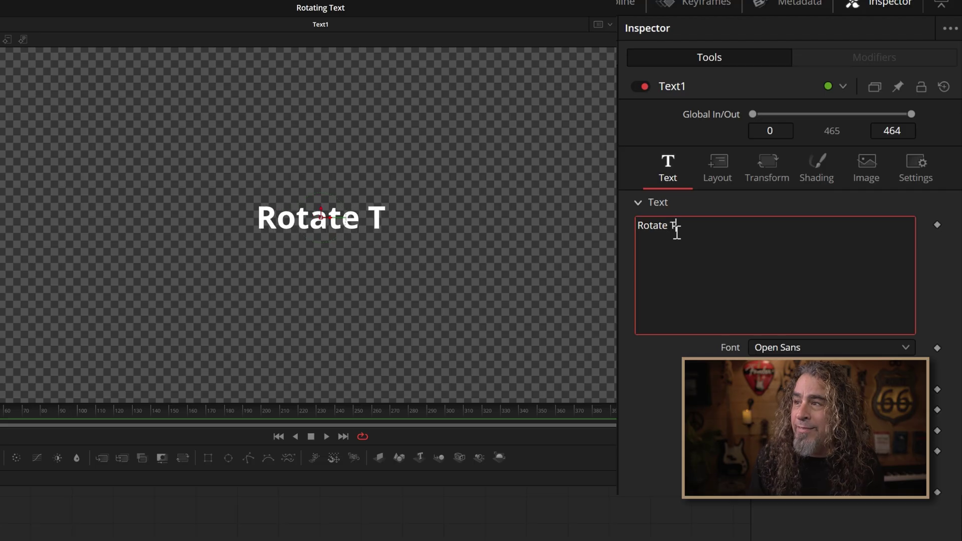
{"action": "type", "text": "ext Around An Object"}
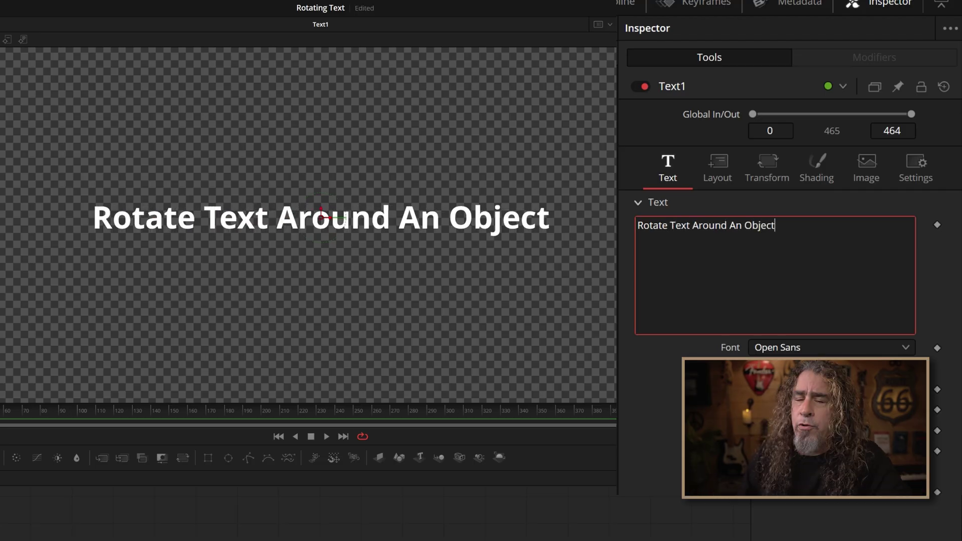
{"action": "left_click", "coordinate": [804, 347]}
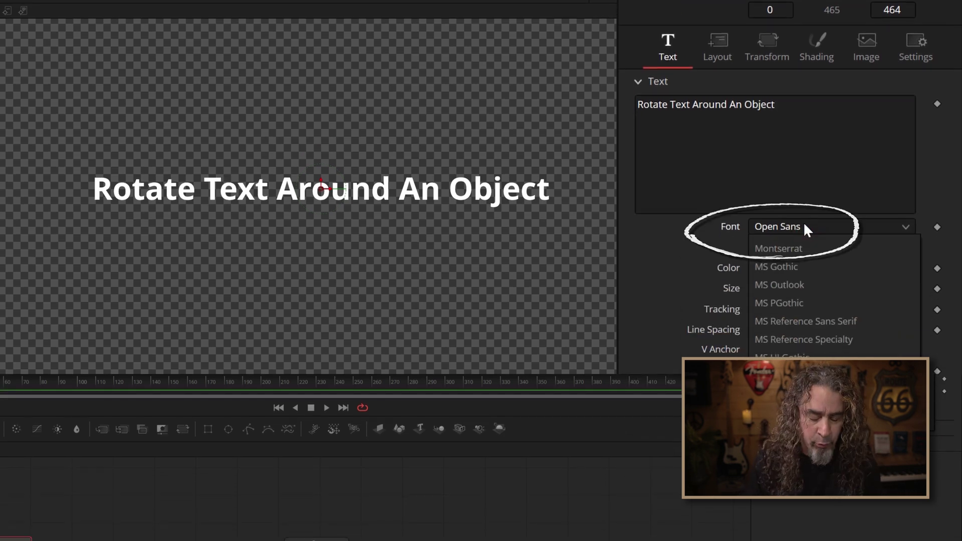
{"action": "key", "text": "i"}
{"action": "key", "text": "Return"}
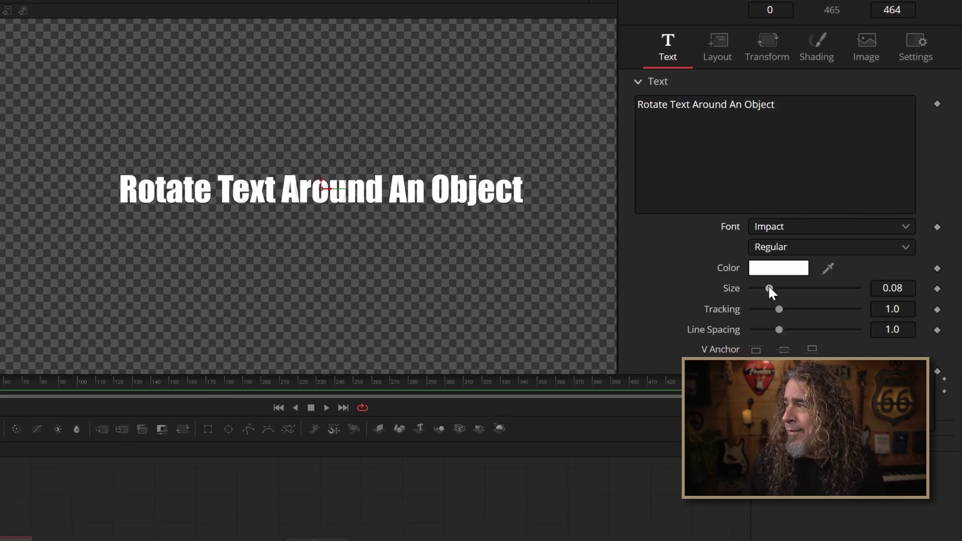
{"action": "left_click_drag", "start_coordinate": [768, 285], "coordinate": [769, 284]}
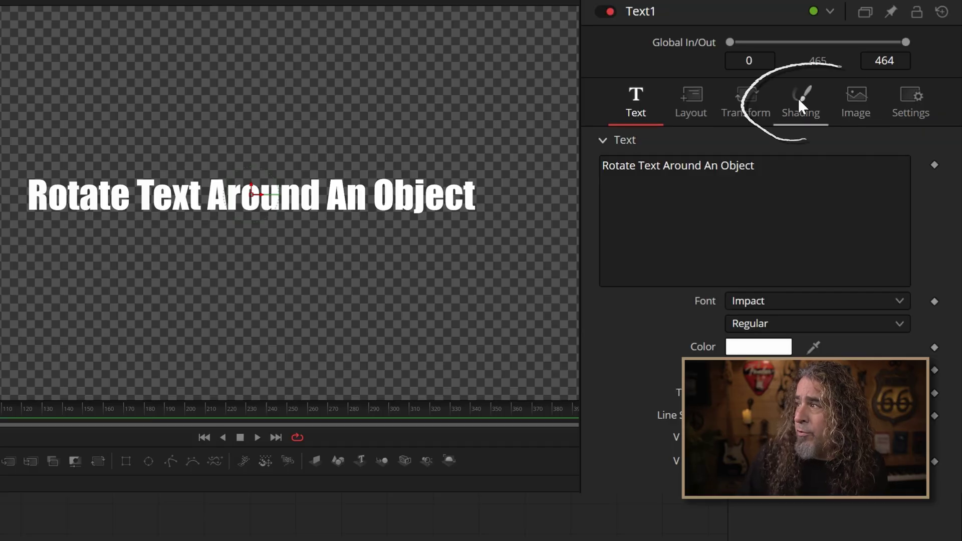
Enable the Black Shadow shading element (element 3) for the text and lower its opacity to about 0.512.
{"action": "left_click", "coordinate": [798, 98]}
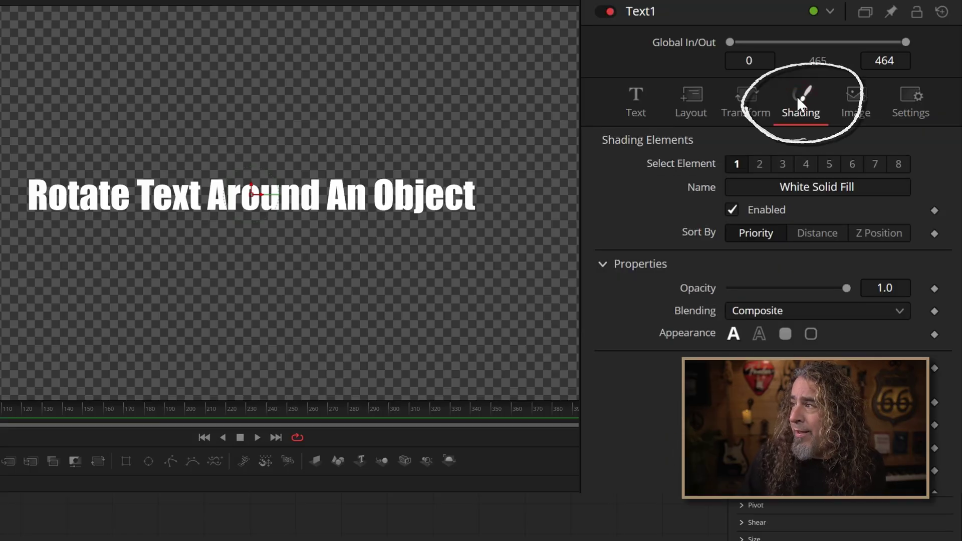
{"action": "left_click", "coordinate": [782, 163]}
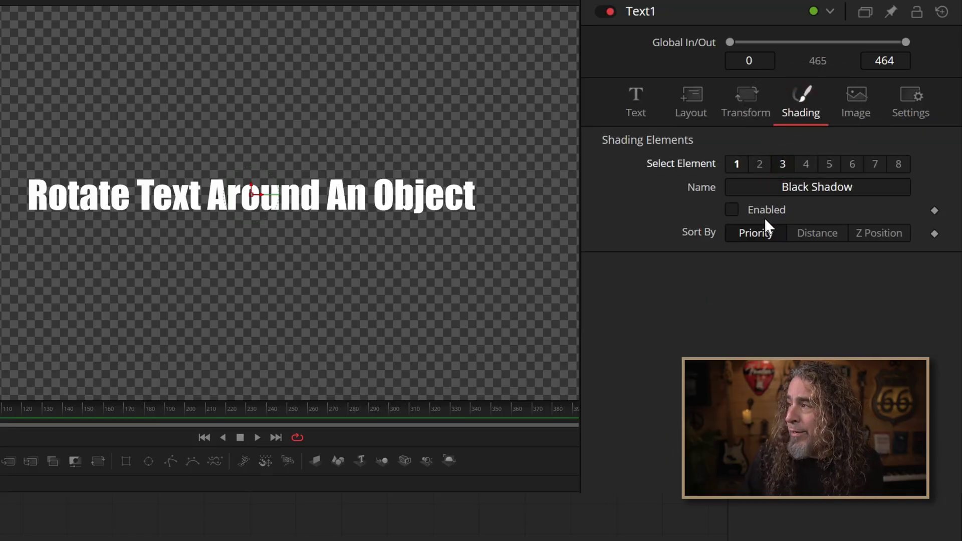
{"action": "left_click", "coordinate": [731, 210]}
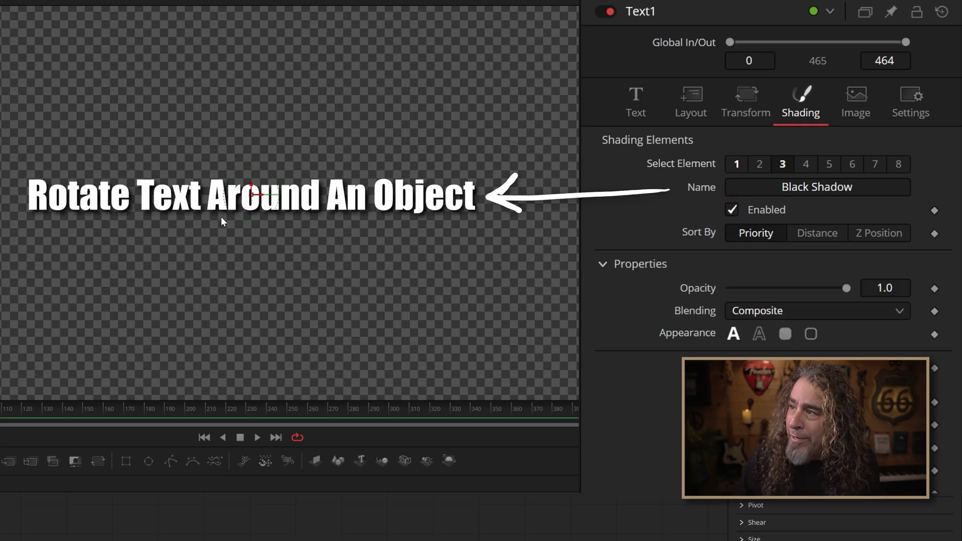
{"action": "left_click_drag", "start_coordinate": [846, 288], "coordinate": [792, 287]}
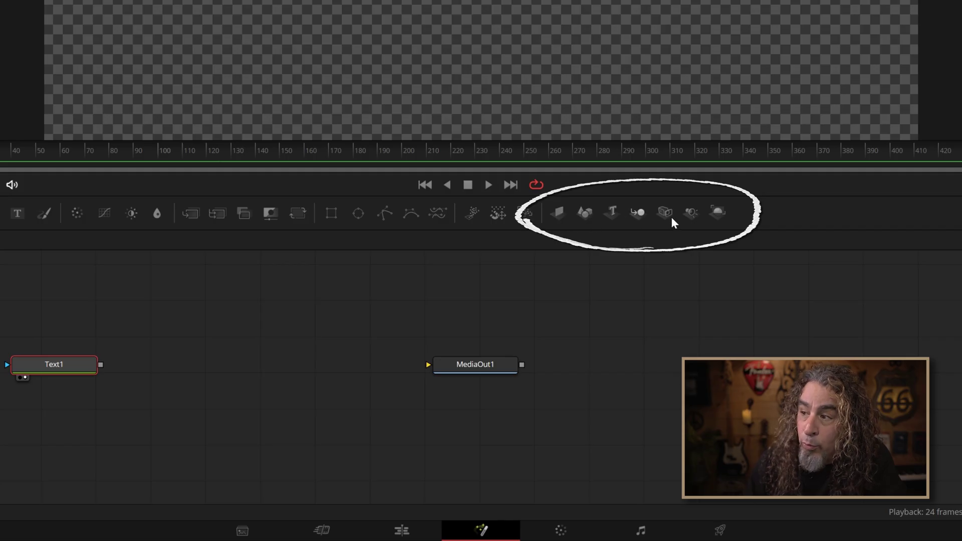
Add a Shape 3D node after the text node, view it and set its shape to Cylinder.
{"action": "left_click", "coordinate": [585, 214]}
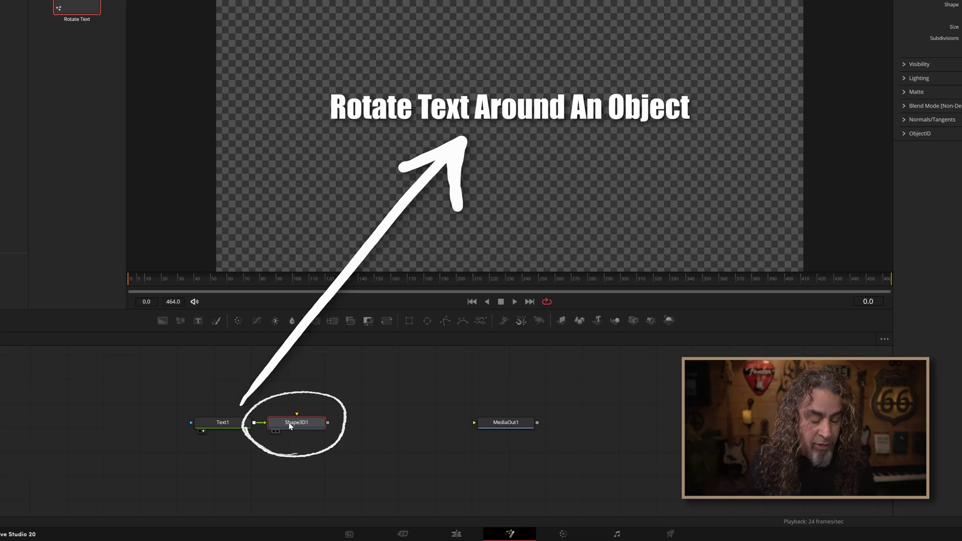
{"action": "key", "text": "2"}
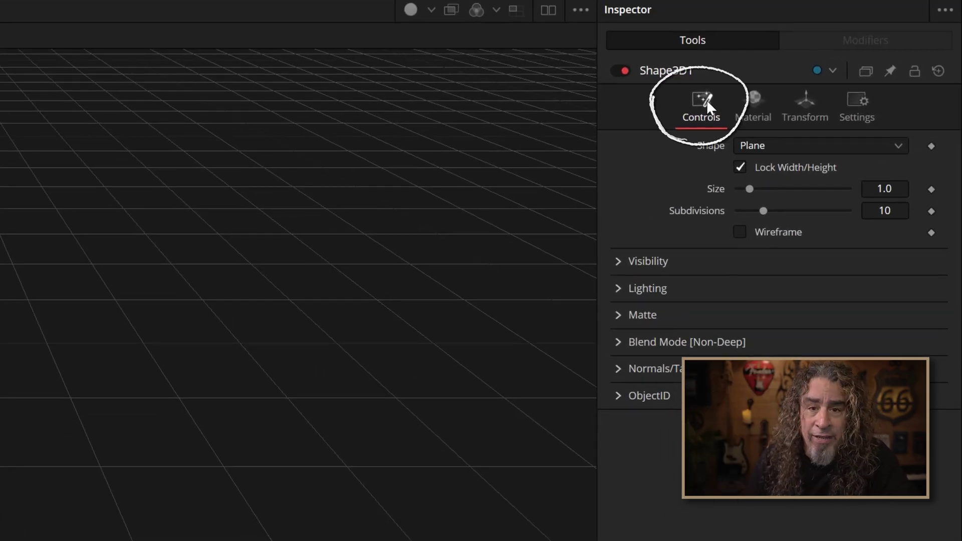
{"action": "left_click", "coordinate": [784, 144]}
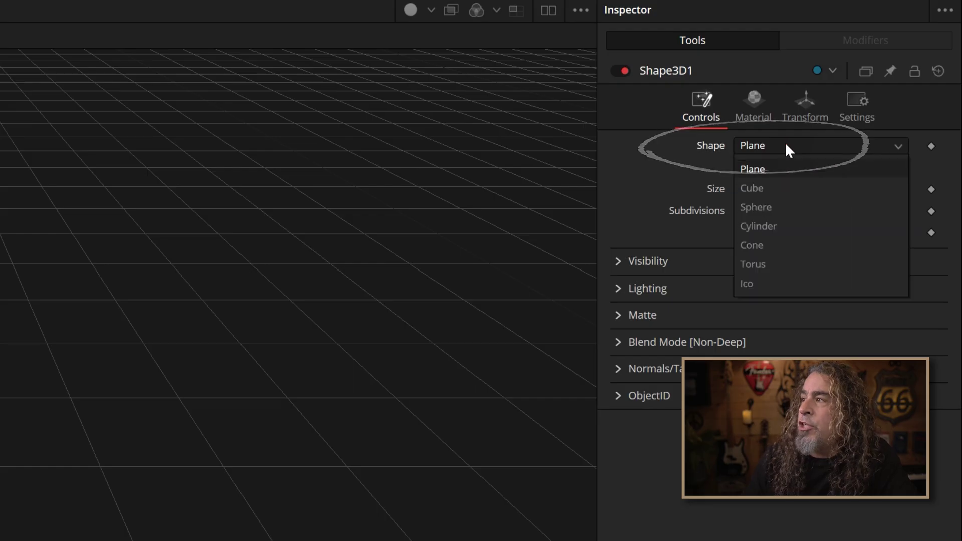
{"action": "left_click", "coordinate": [771, 223]}
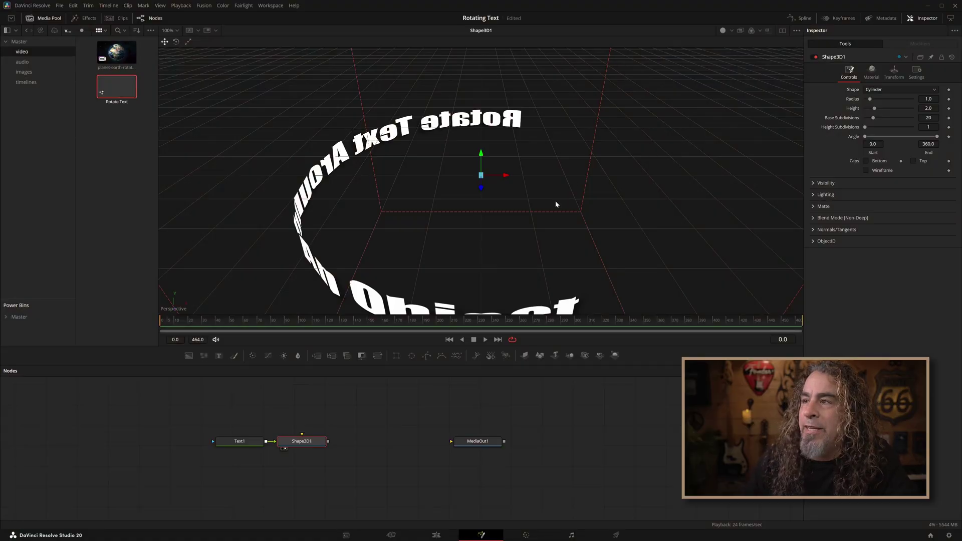
{"action": "left_click_drag", "start_coordinate": [555, 201], "coordinate": [572, 188]}
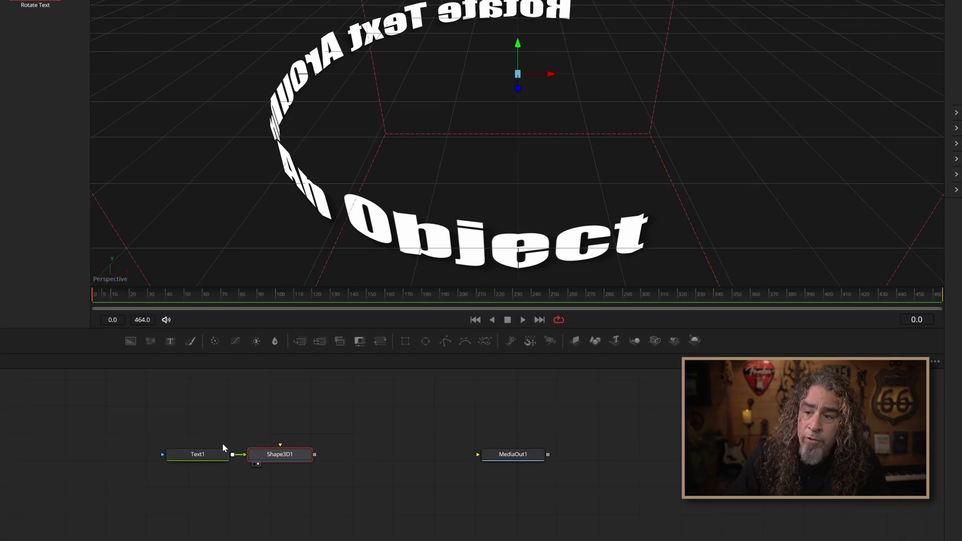
Increase the text node's size to about 0.126 so the lettering wraps around the full cylinder.
{"action": "left_click", "coordinate": [221, 440]}
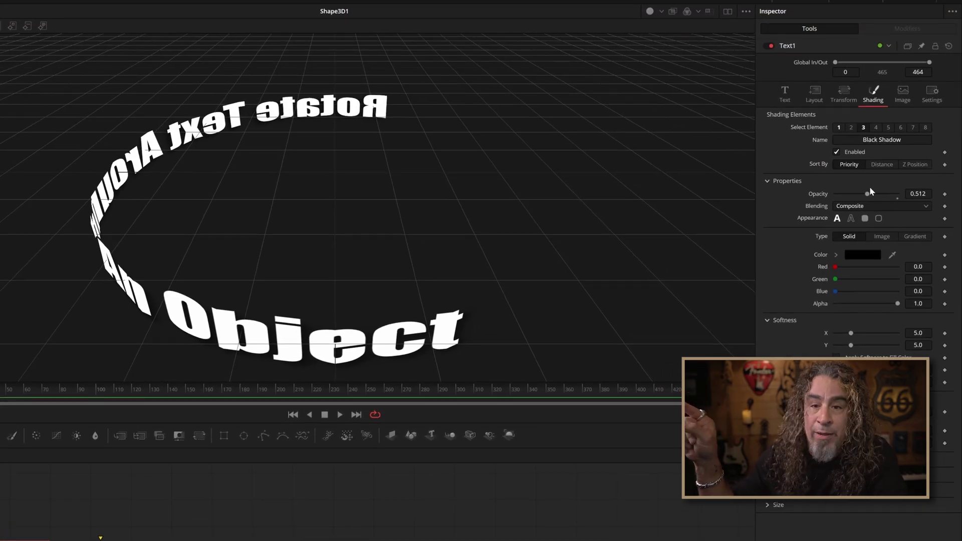
{"action": "left_click", "coordinate": [777, 92]}
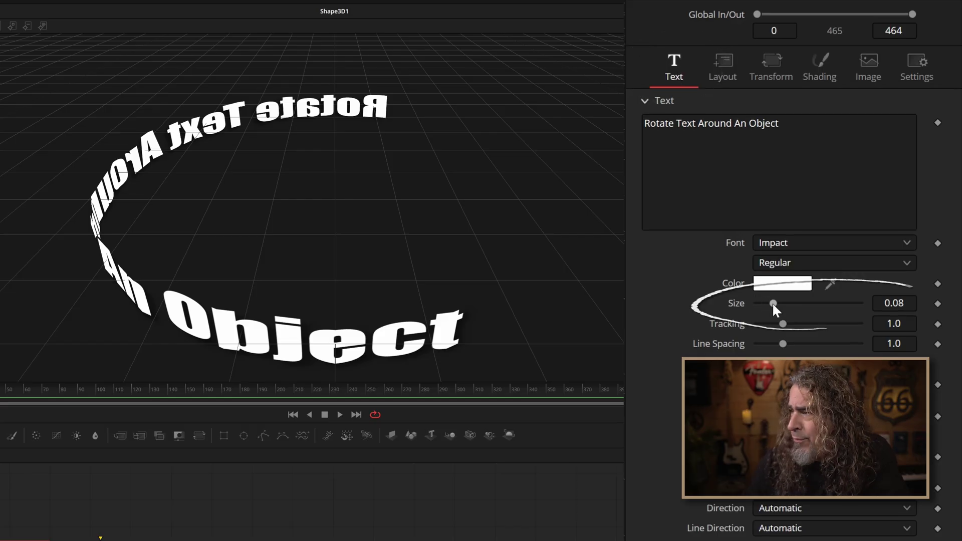
{"action": "left_click", "coordinate": [773, 303]}
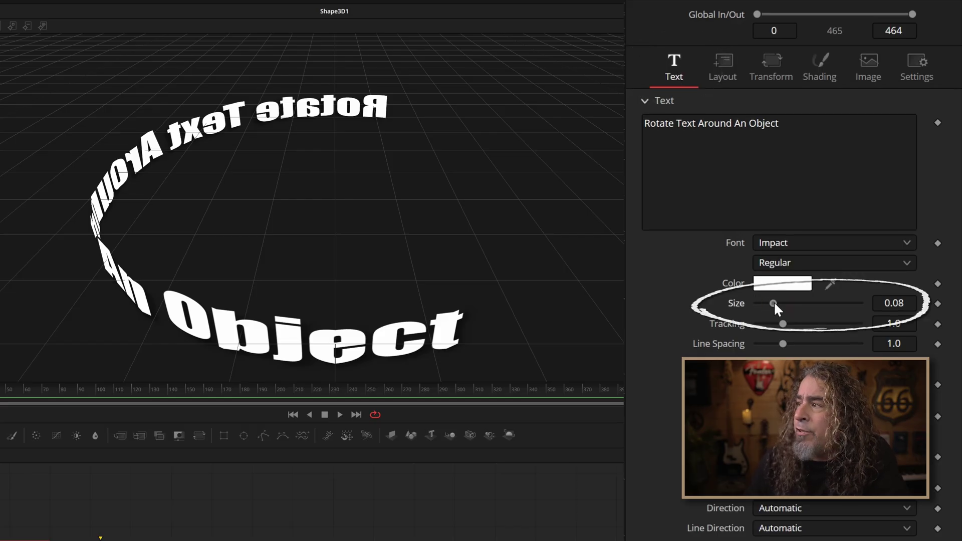
{"action": "left_click_drag", "start_coordinate": [773, 302], "coordinate": [784, 299]}
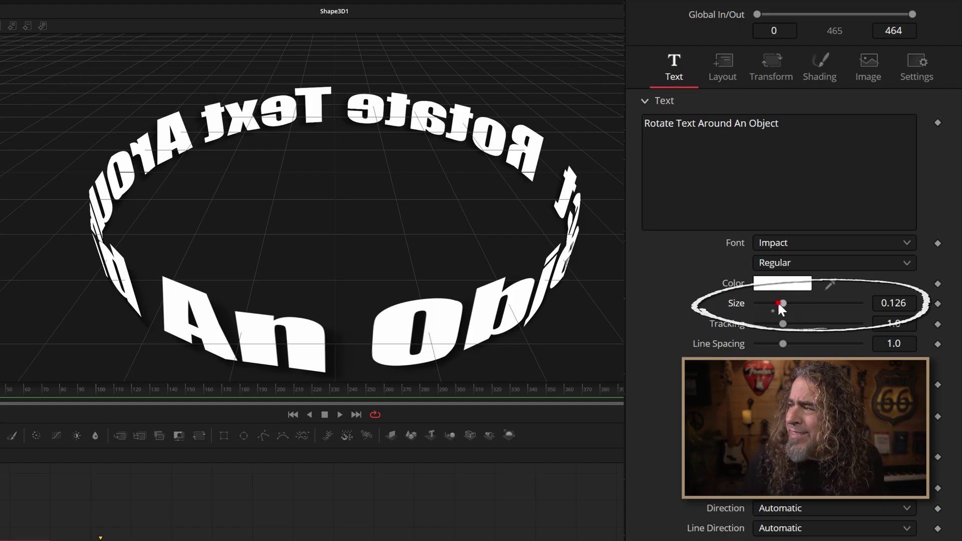
{"action": "left_click_drag", "start_coordinate": [777, 301], "coordinate": [777, 301]}
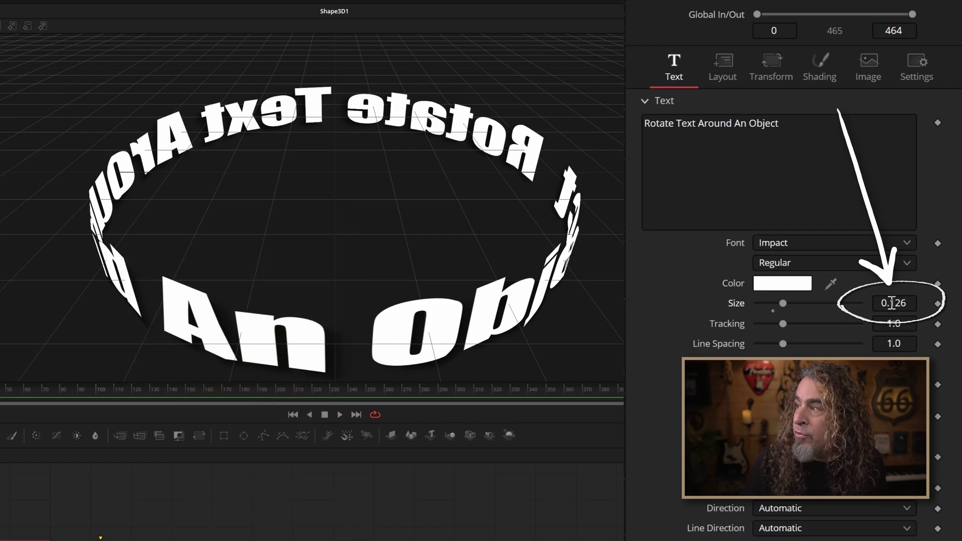
{"action": "mouse_move", "coordinate": [896, 303]}
{"action": "left_mouse_down"}
{"action": "mouse_move", "coordinate": [888, 303]}
{"action": "mouse_move", "coordinate": [904, 303]}
{"action": "left_mouse_up"}
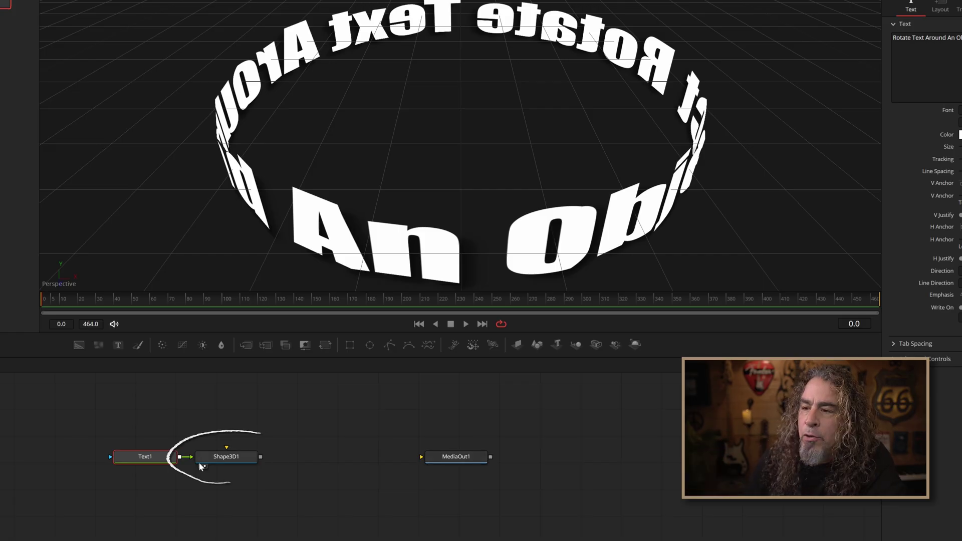
Add a Renderer 3D node after the Shape 3D node.
{"action": "left_click", "coordinate": [218, 460]}
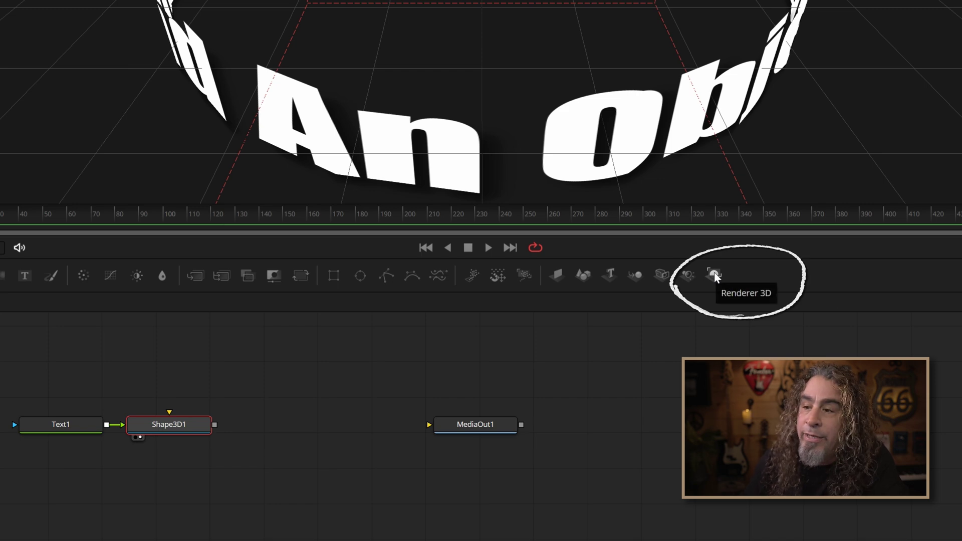
{"action": "left_click", "coordinate": [714, 275]}
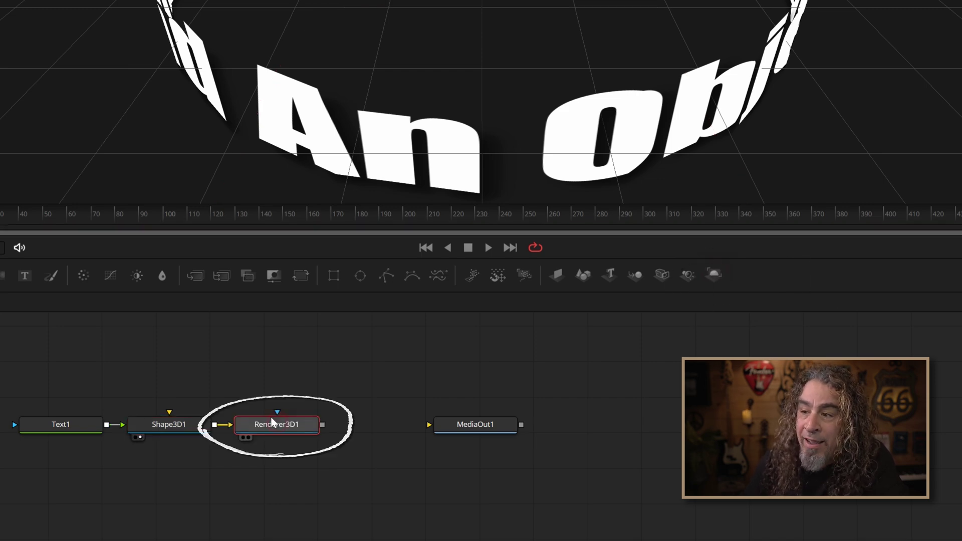
View the Renderer 3D output, connect it to the MediaOut node, and view MediaOut instead.
{"action": "key", "text": "1"}
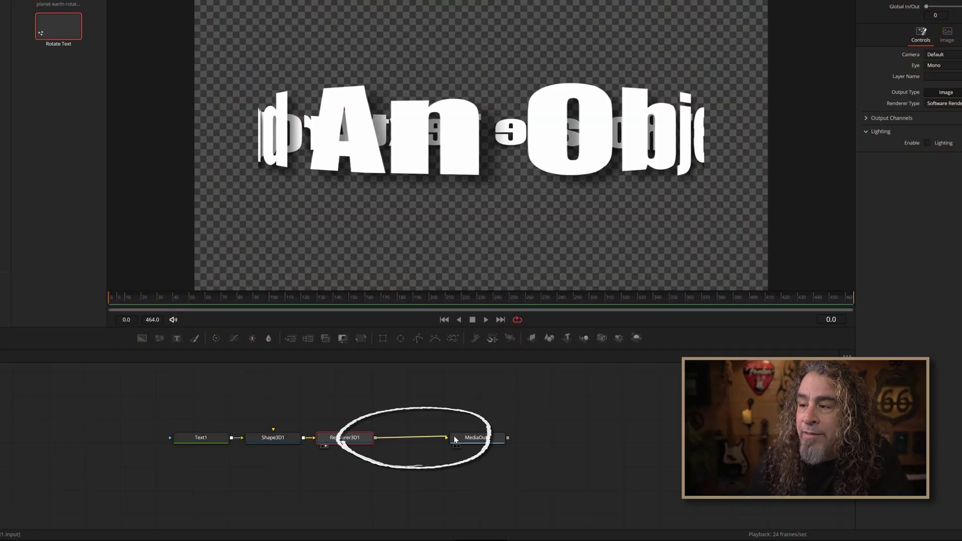
{"action": "left_click_drag", "start_coordinate": [466, 441], "coordinate": [463, 444]}
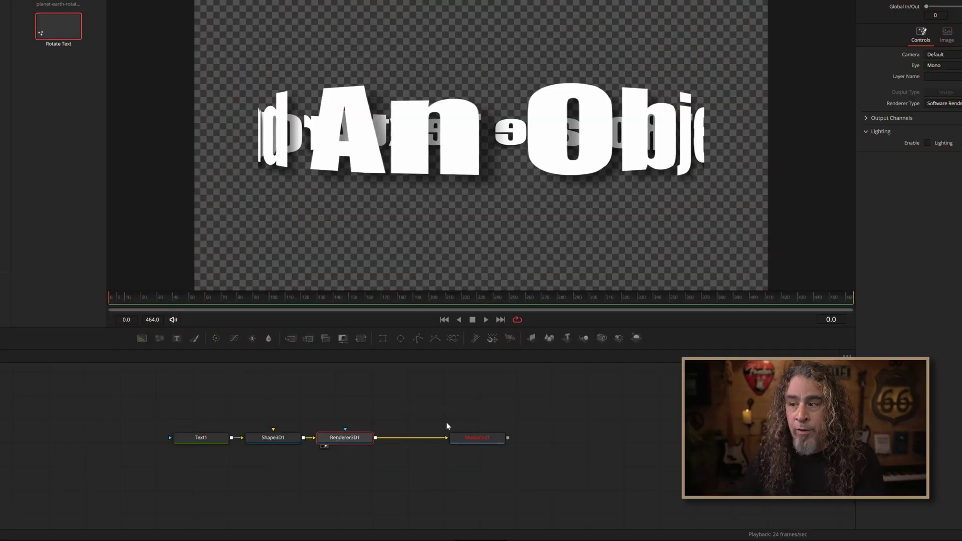
{"action": "left_click", "coordinate": [483, 443]}
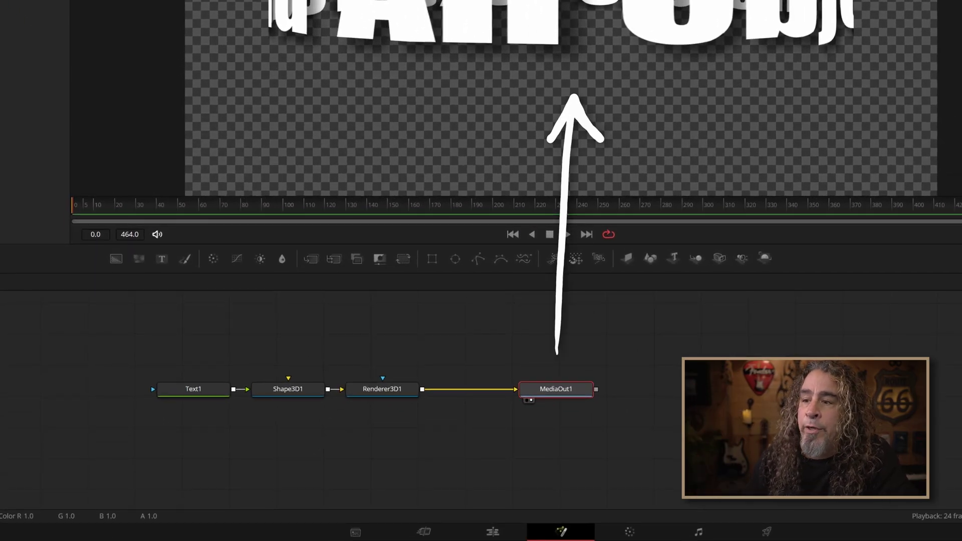
Push the Shape 3D cylinder back in space by setting its Z translation to about -1.45.
{"action": "left_click", "coordinate": [282, 388]}
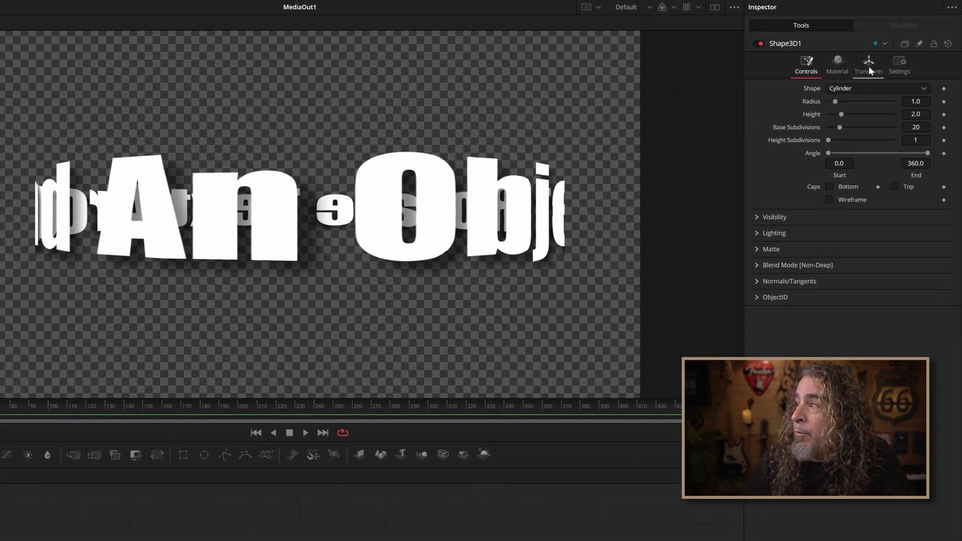
{"action": "left_click", "coordinate": [813, 115]}
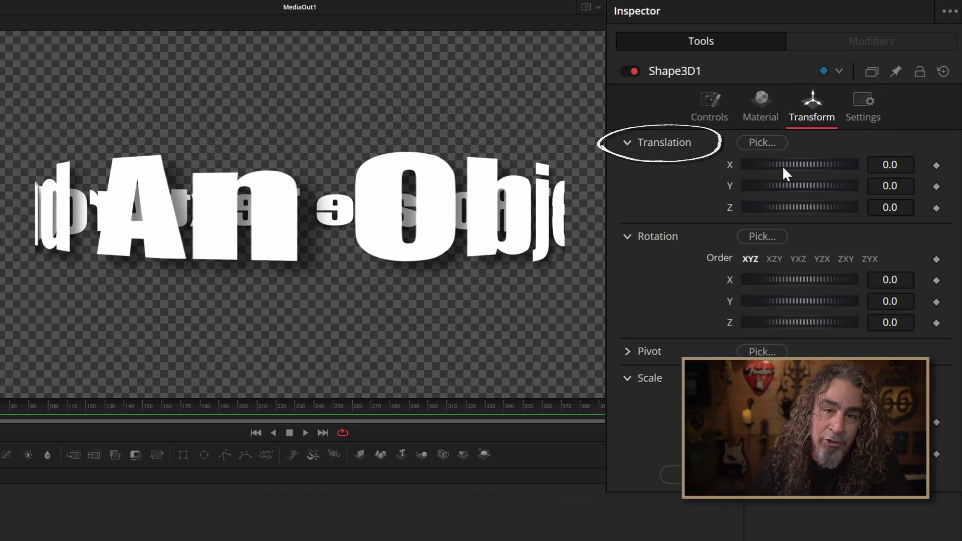
{"action": "mouse_move", "coordinate": [778, 163]}
{"action": "left_mouse_down"}
{"action": "mouse_move", "coordinate": [795, 161]}
{"action": "mouse_move", "coordinate": [766, 167]}
{"action": "mouse_move", "coordinate": [787, 162]}
{"action": "mouse_move", "coordinate": [777, 163]}
{"action": "mouse_move", "coordinate": [802, 184]}
{"action": "mouse_move", "coordinate": [822, 177]}
{"action": "mouse_move", "coordinate": [771, 207]}
{"action": "mouse_move", "coordinate": [784, 203]}
{"action": "left_mouse_up"}
{"action": "double_click", "coordinate": [801, 185]}
{"action": "double_click", "coordinate": [792, 206]}
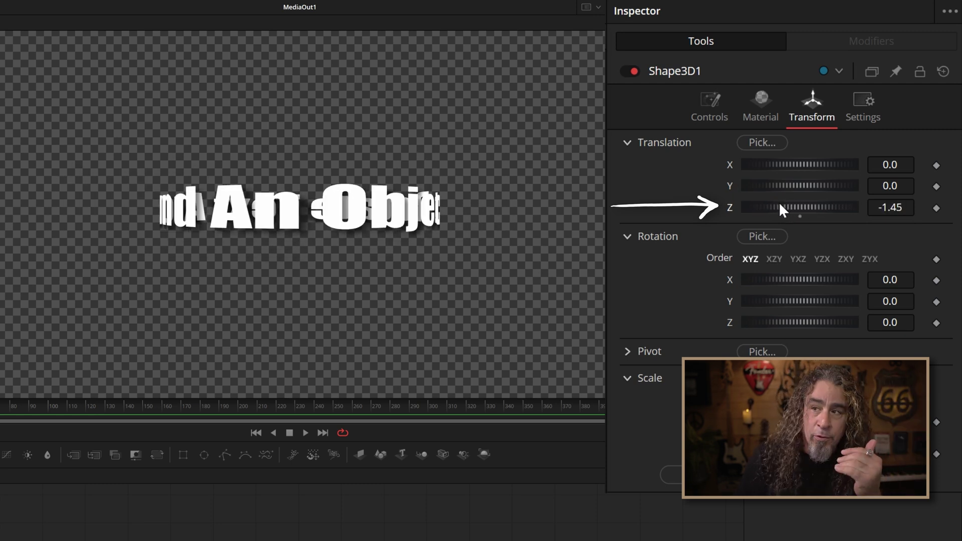
Tilt the text cylinder to see its ring from above, with an X rotation of about 20.9.
{"action": "scroll", "coordinate": [623, 286], "scroll_direction": "down", "scroll_amount": 2}
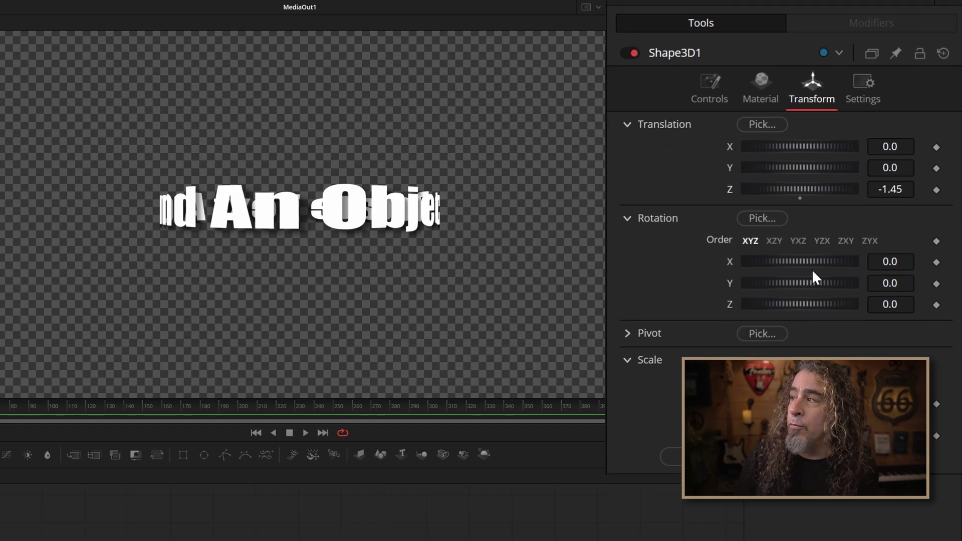
{"action": "left_click_drag", "start_coordinate": [802, 257], "coordinate": [772, 261]}
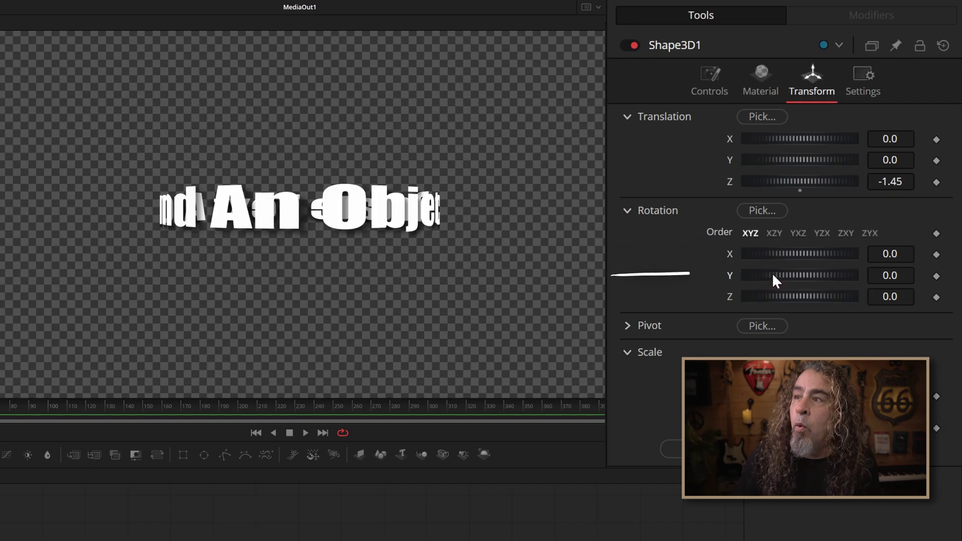
{"action": "mouse_move", "coordinate": [771, 272]}
{"action": "left_mouse_down"}
{"action": "mouse_move", "coordinate": [799, 270]}
{"action": "mouse_move", "coordinate": [776, 275]}
{"action": "left_mouse_up"}
{"action": "mouse_move", "coordinate": [778, 296]}
{"action": "left_mouse_down"}
{"action": "mouse_move", "coordinate": [786, 296]}
{"action": "mouse_move", "coordinate": [767, 290]}
{"action": "left_mouse_up"}
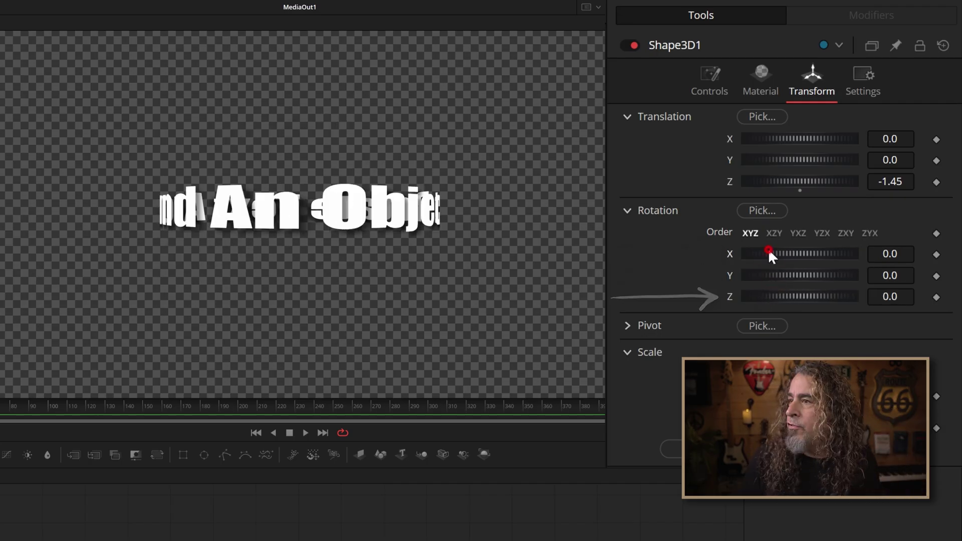
{"action": "left_click_drag", "start_coordinate": [769, 251], "coordinate": [774, 255]}
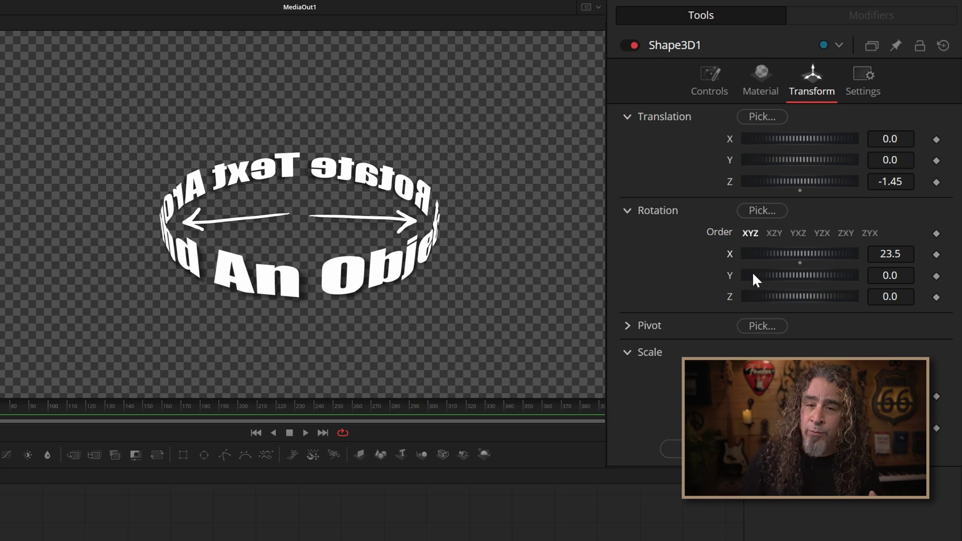
{"action": "left_click_drag", "start_coordinate": [789, 249], "coordinate": [784, 253]}
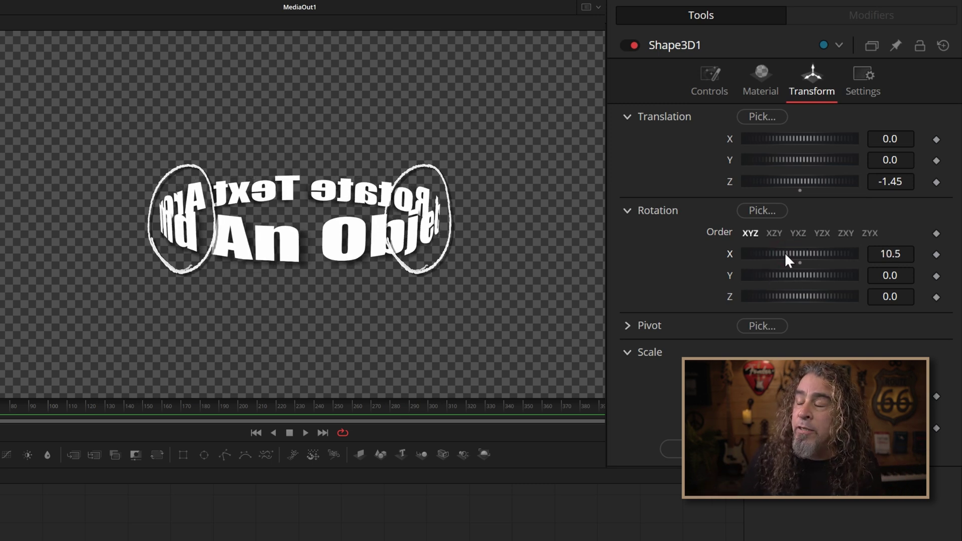
{"action": "left_click_drag", "start_coordinate": [785, 253], "coordinate": [788, 255]}
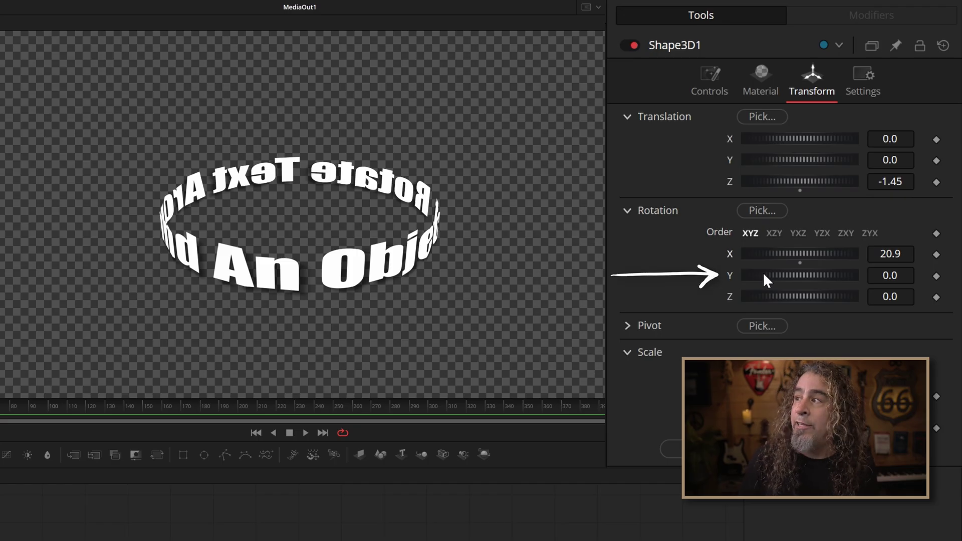
Try spinning the text cylinder to a Y rotation of about 65.2 in XYZ order, and reset the Y rotation.
{"action": "left_click_drag", "start_coordinate": [763, 275], "coordinate": [785, 272]}
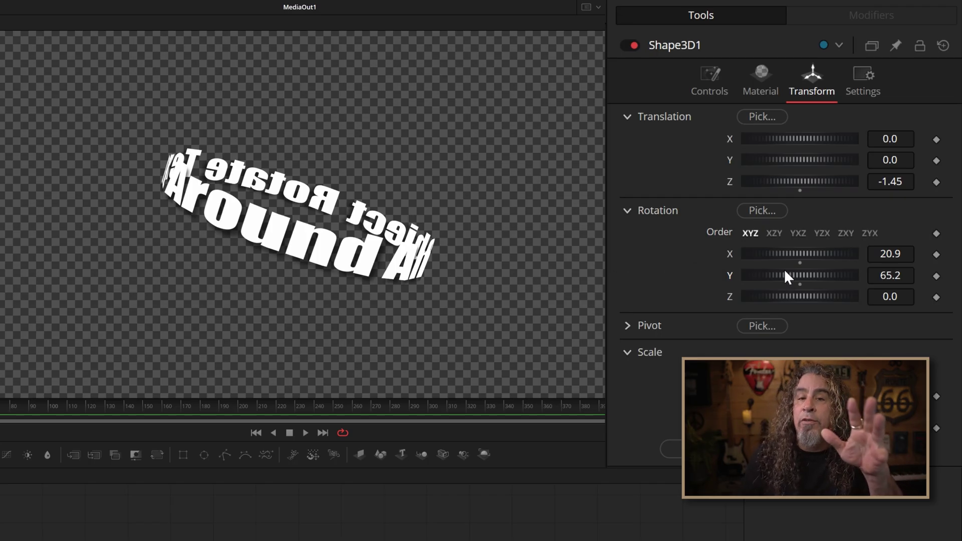
{"action": "left_click_drag", "start_coordinate": [785, 271], "coordinate": [761, 273]}
{"action": "double_click", "coordinate": [758, 275]}
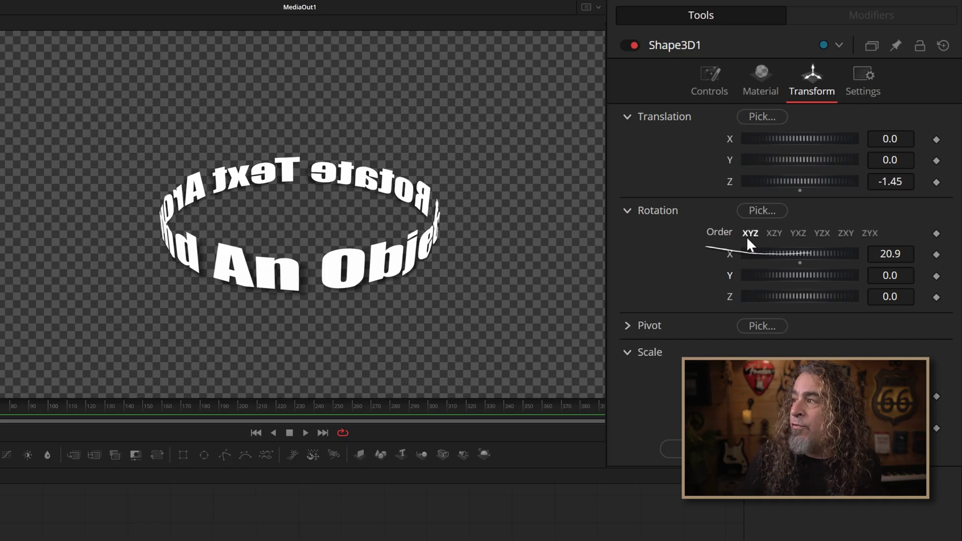
Change the cylinder's rotation order to ZYX and test the spin with a Y rotation of about -47.
{"action": "left_click", "coordinate": [870, 233]}
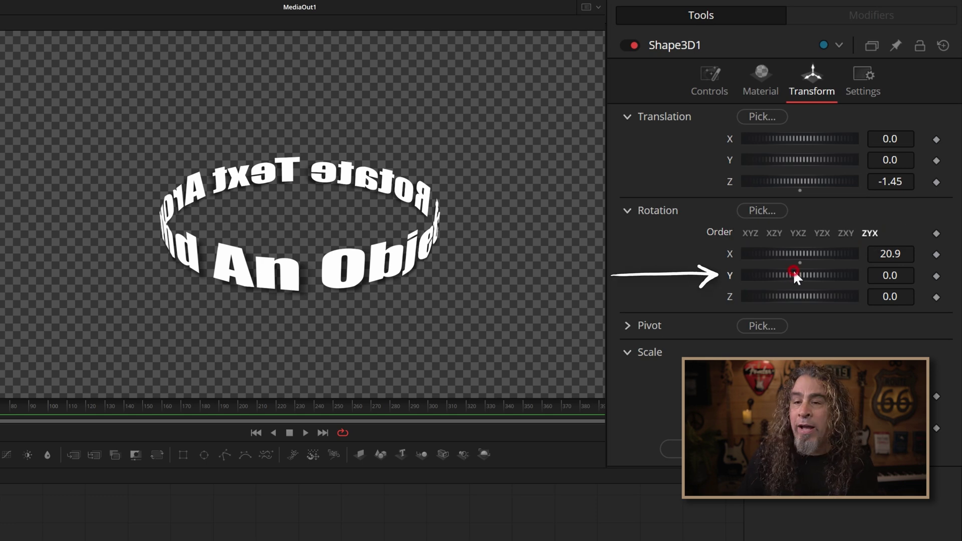
{"action": "left_click_drag", "start_coordinate": [793, 273], "coordinate": [779, 278]}
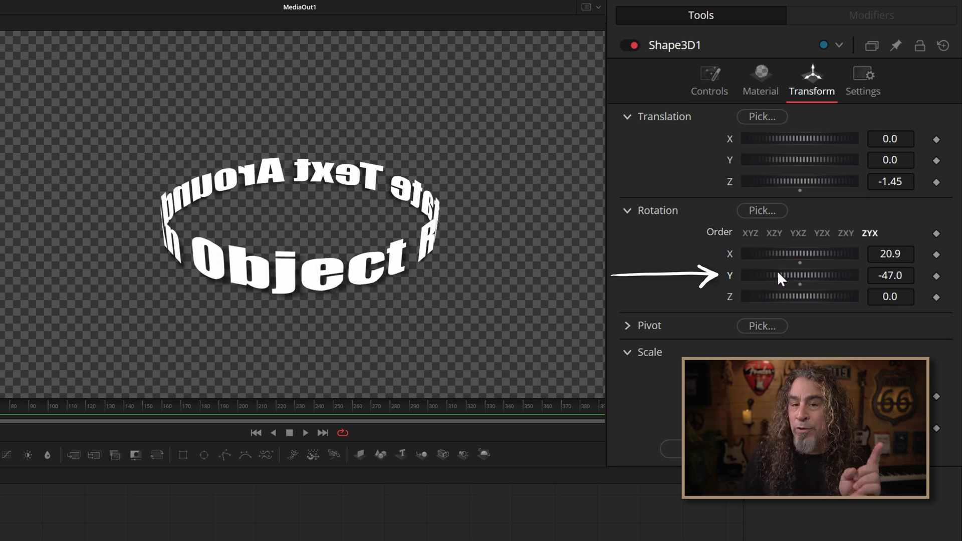
{"action": "mouse_move", "coordinate": [778, 274]}
{"action": "left_mouse_down"}
{"action": "mouse_move", "coordinate": [762, 275]}
{"action": "mouse_move", "coordinate": [792, 275]}
{"action": "left_mouse_up"}
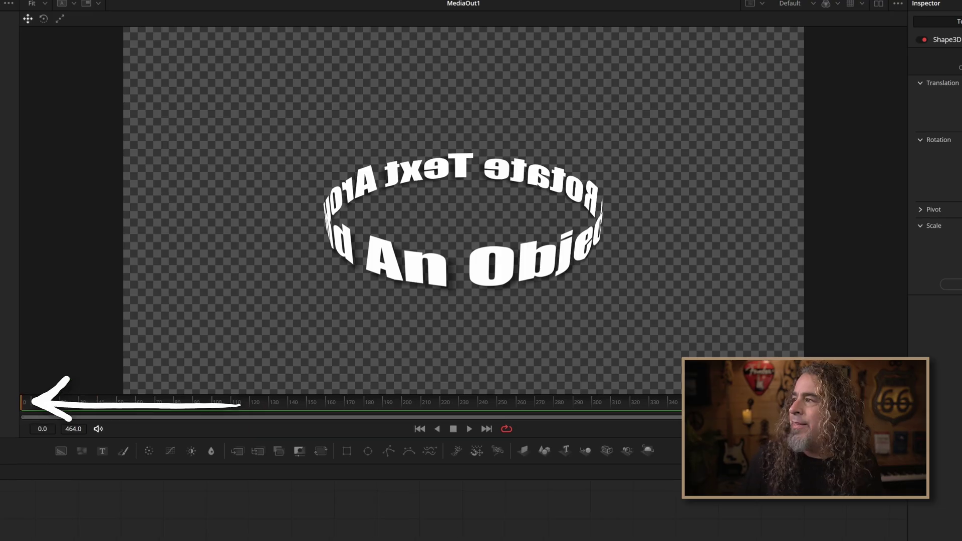
Keyframe the cylinder's Y rotation at -133 on the first frame and further turned on the last frame, and preview the spin.
{"action": "left_click_drag", "start_coordinate": [846, 248], "coordinate": [804, 249]}
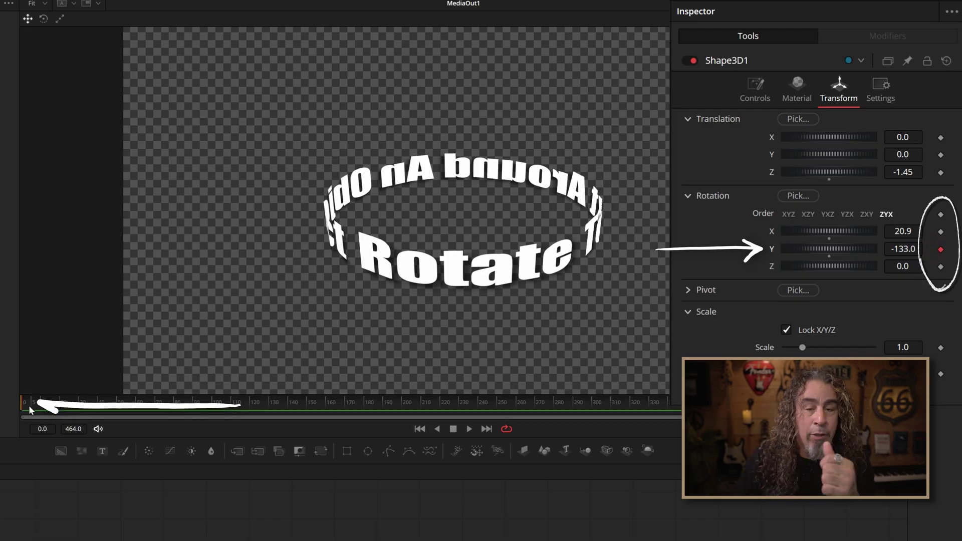
{"action": "left_click_drag", "start_coordinate": [24, 408], "coordinate": [493, 402]}
{"action": "left_click_drag", "start_coordinate": [379, 408], "coordinate": [560, 409]}
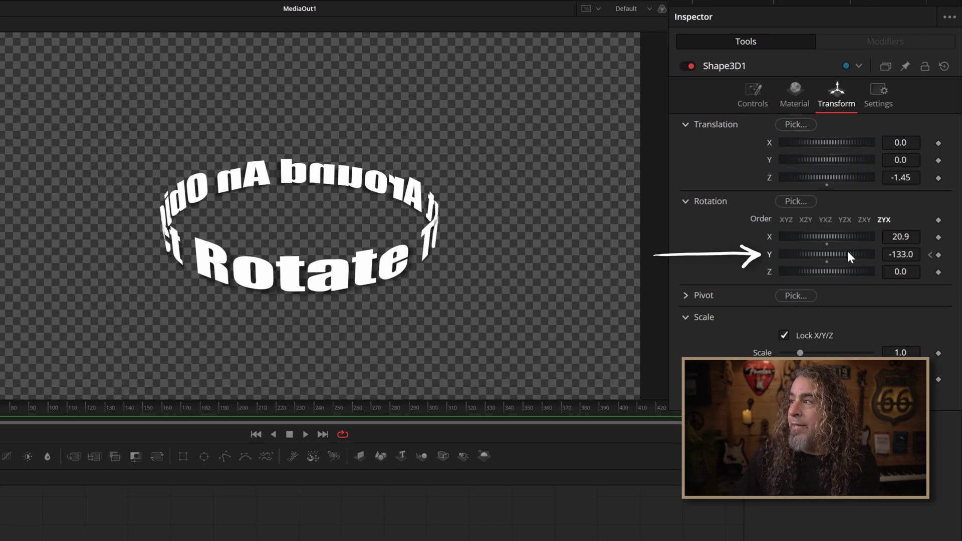
{"action": "left_click_drag", "start_coordinate": [846, 251], "coordinate": [830, 254]}
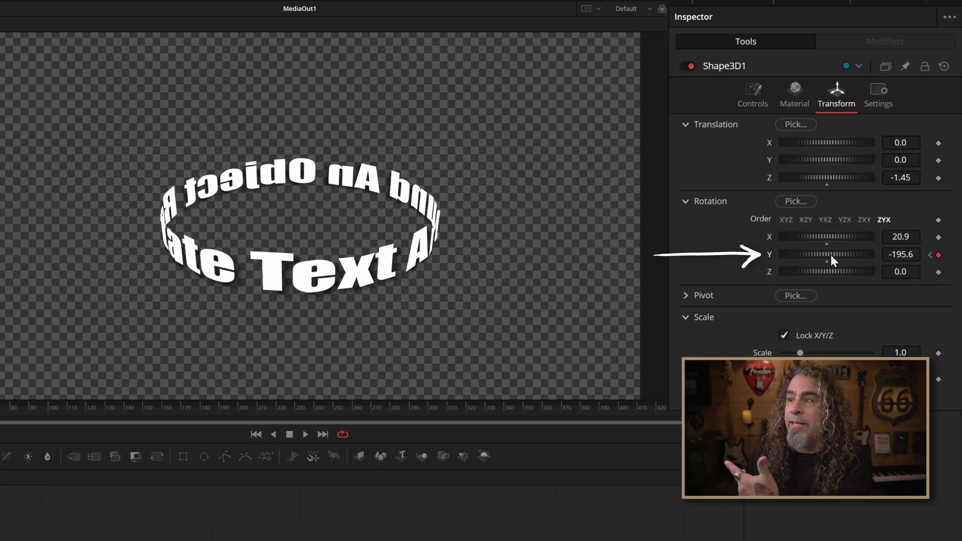
{"action": "left_click_drag", "start_coordinate": [830, 254], "coordinate": [895, 252]}
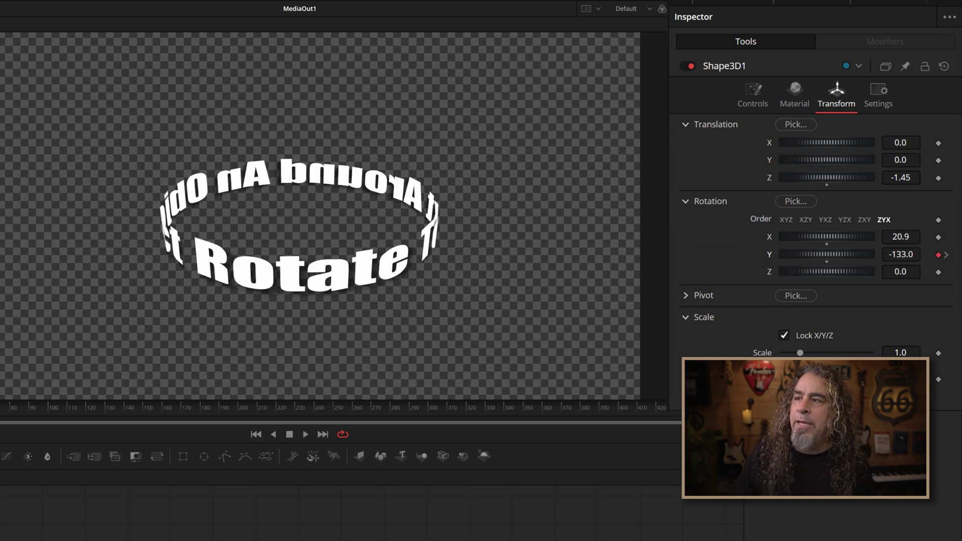
{"action": "key", "text": "space"}
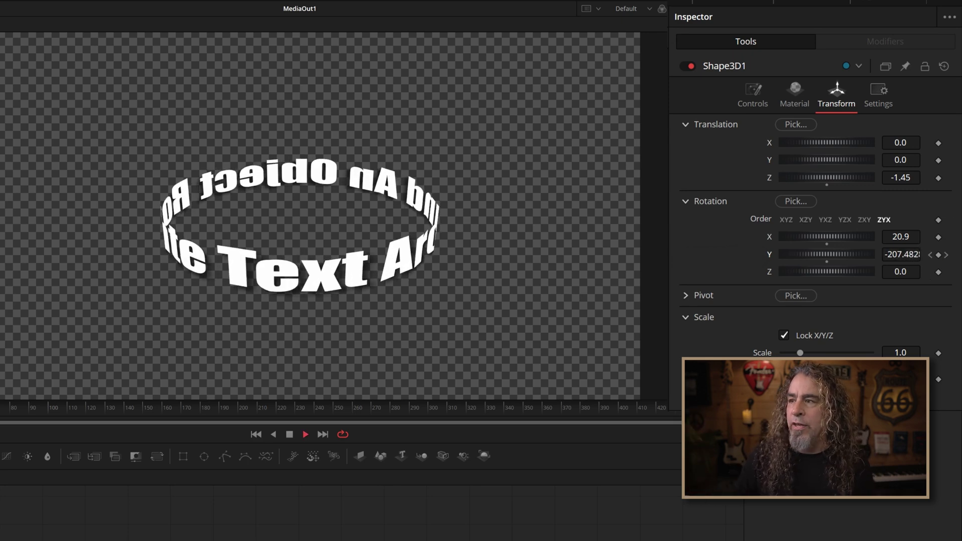
{"action": "key", "text": "space"}
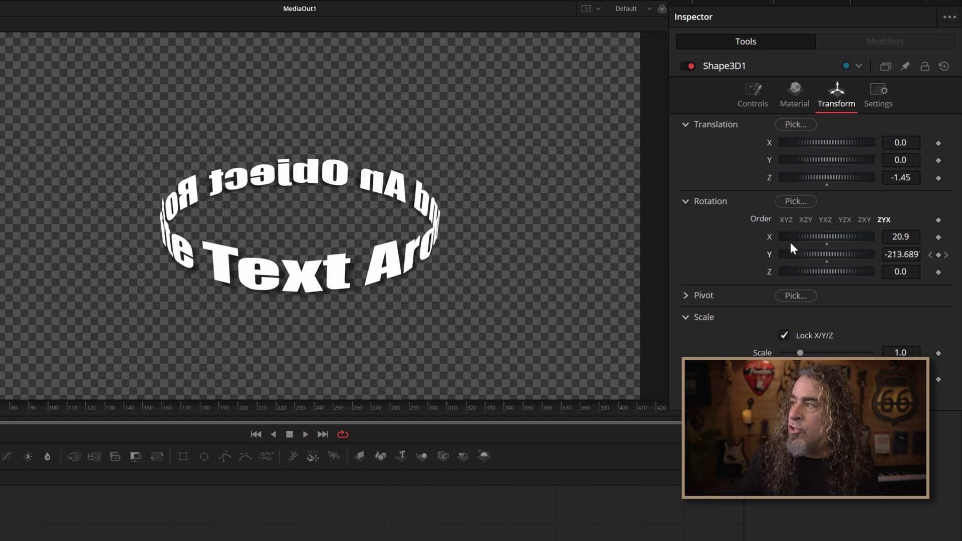
Change the last keyframe's Y rotation to about -701.7 and play the animation.
{"action": "left_click", "coordinate": [943, 255]}
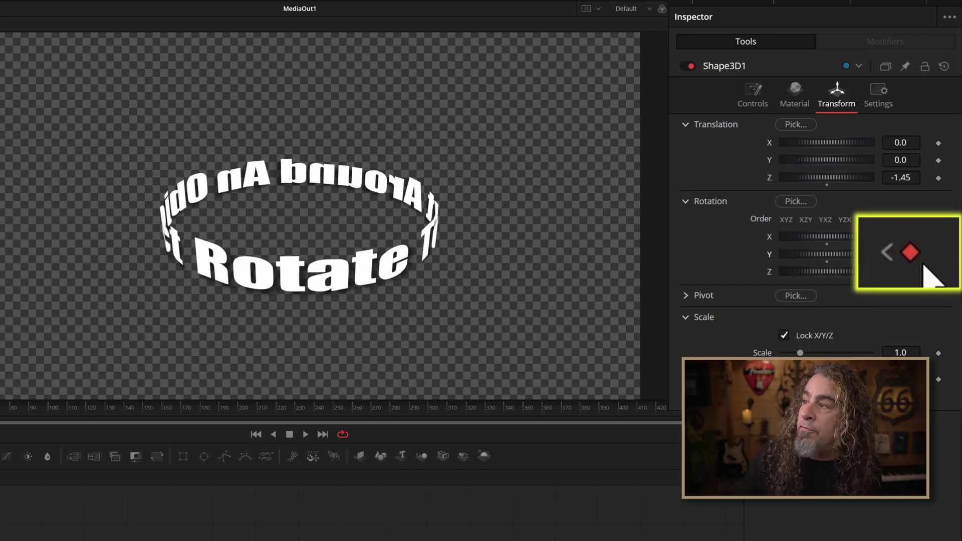
{"action": "left_click_drag", "start_coordinate": [789, 257], "coordinate": [831, 250]}
{"action": "key", "text": "space"}
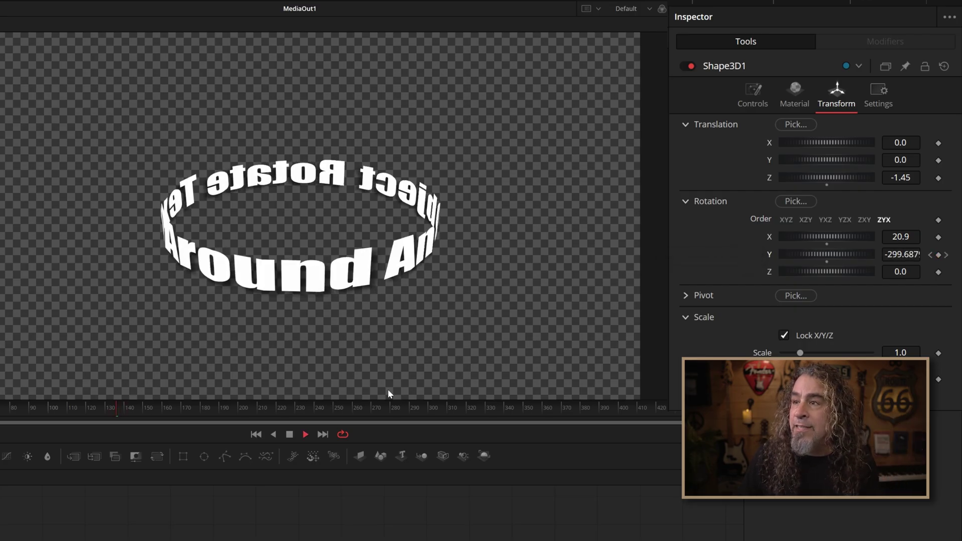
{"action": "key", "text": "space"}
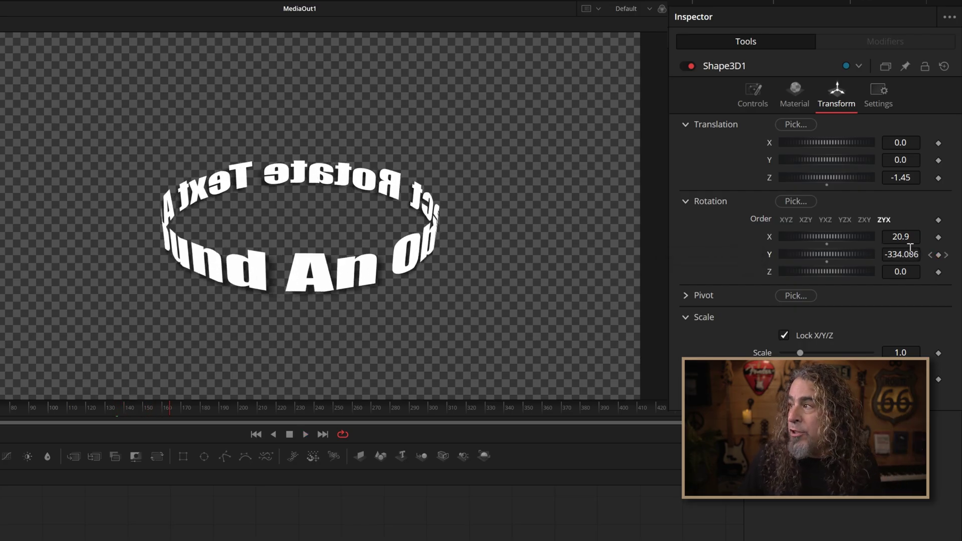
Try a Y rotation of about -1061.7 on the last keyframe, readjust it, and play the spin again.
{"action": "left_click", "coordinate": [936, 254]}
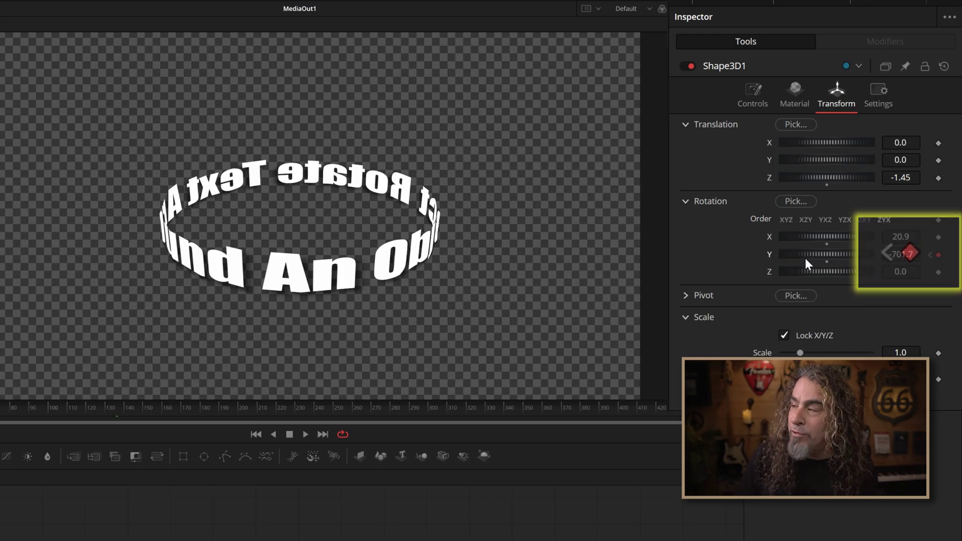
{"action": "left_click_drag", "start_coordinate": [804, 257], "coordinate": [826, 253]}
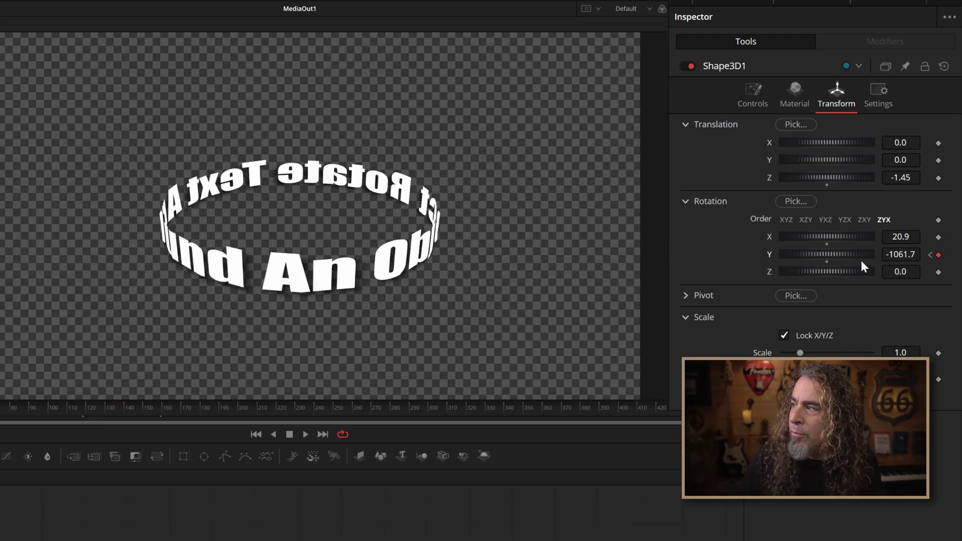
{"action": "left_click_drag", "start_coordinate": [801, 253], "coordinate": [907, 251]}
{"action": "key", "text": "space"}
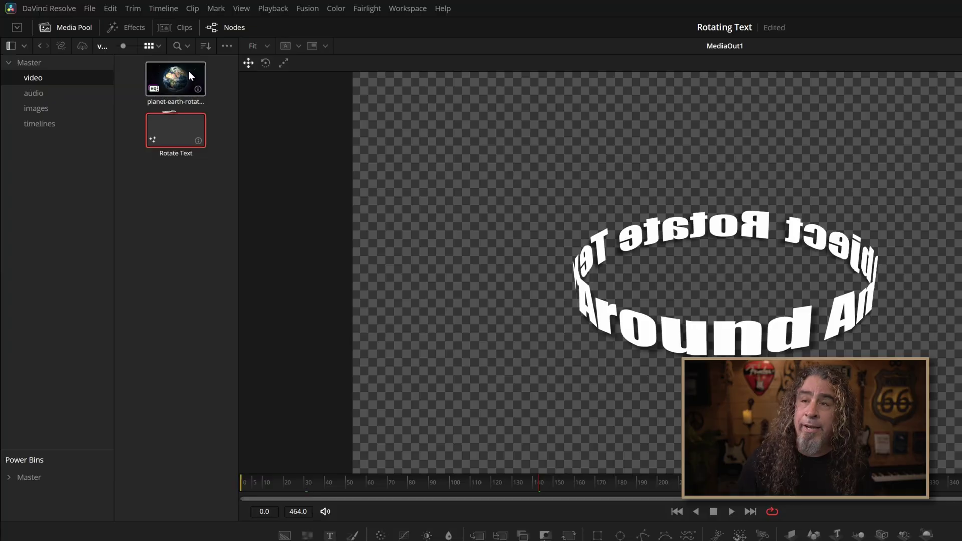
Add the rotating planet earth clip to the composition as a separate media node, view it and play it.
{"action": "left_click_drag", "start_coordinate": [182, 73], "coordinate": [596, 540]}
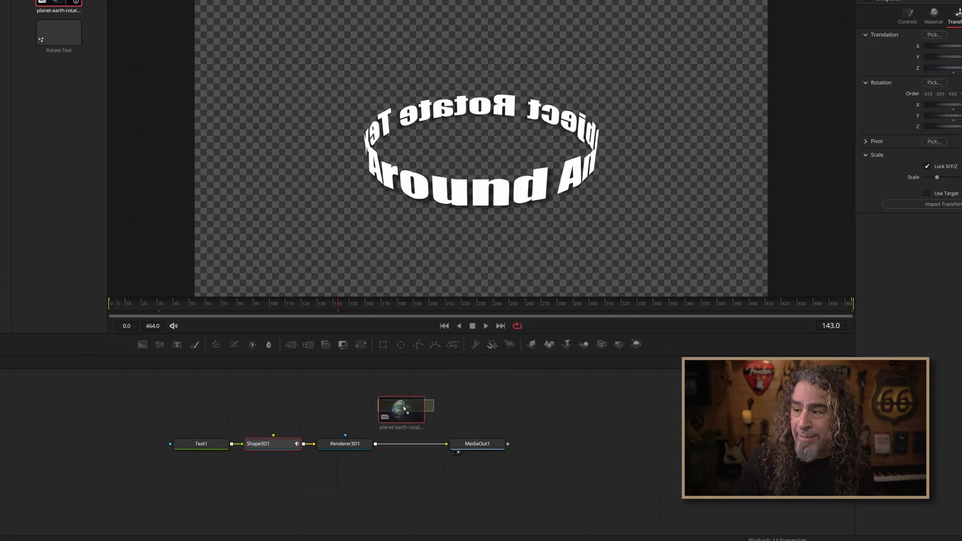
{"action": "key", "text": "2"}
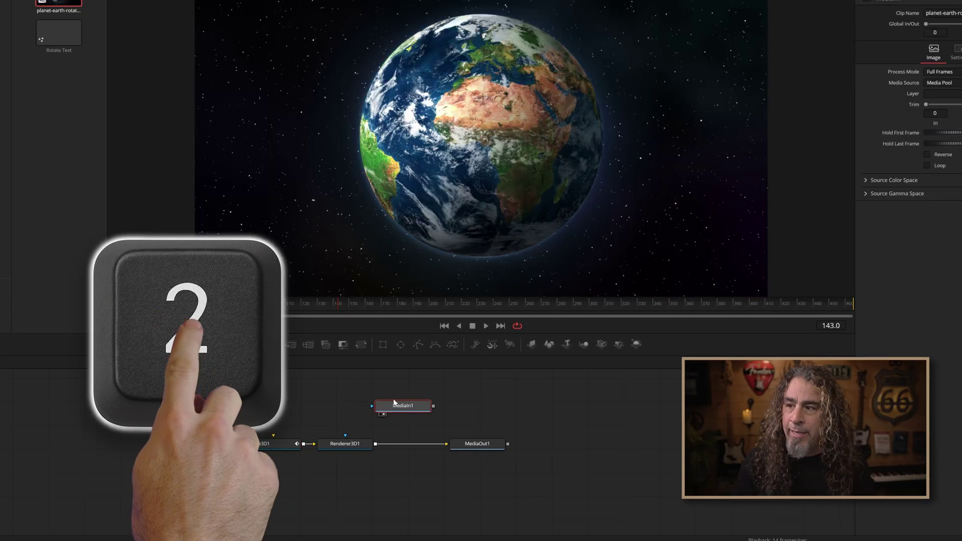
{"action": "left_click", "coordinate": [176, 308]}
{"action": "key", "text": "space"}
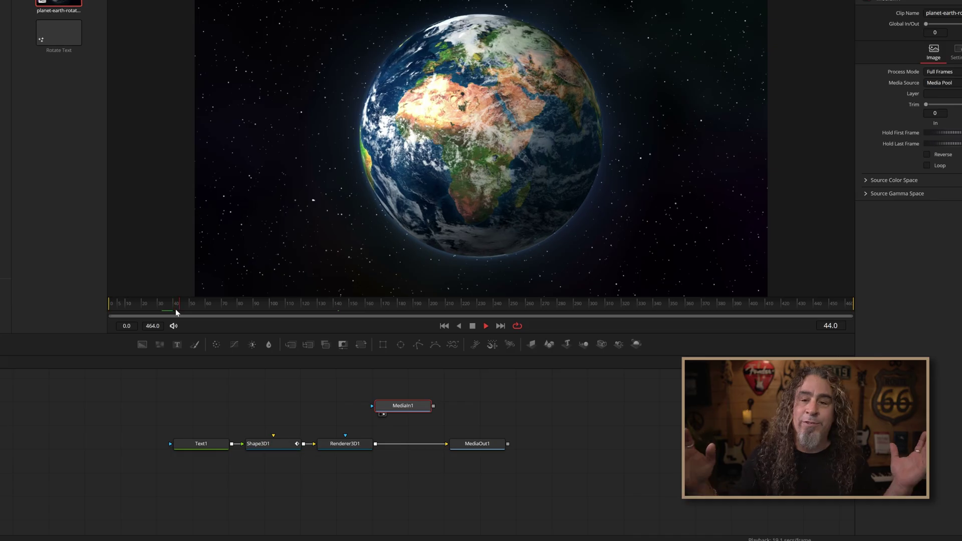
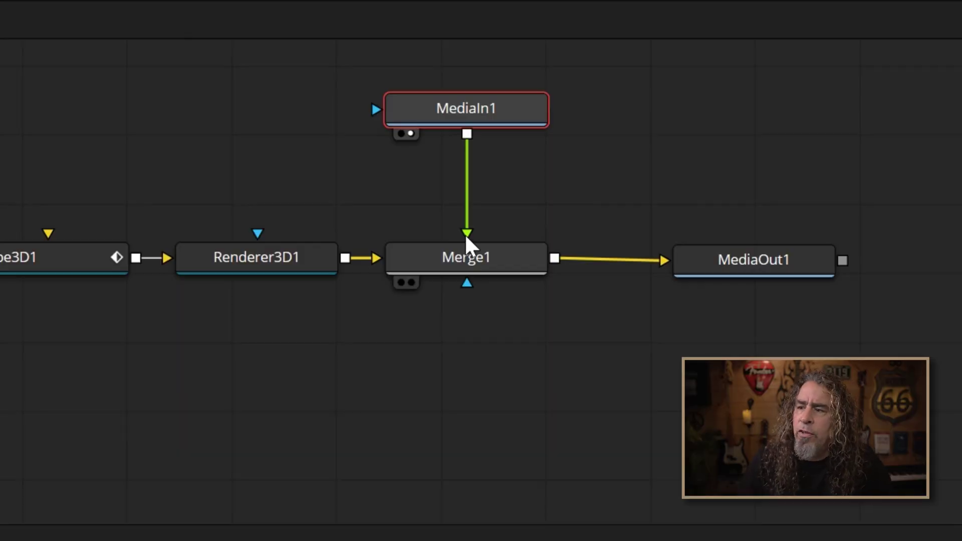
Rewire Merge1 so the earth clip feeds its background and Renderer3D1 its foreground, and view MediaOut1 in the viewer.
{"action": "left_click_drag", "start_coordinate": [466, 234], "coordinate": [455, 136]}
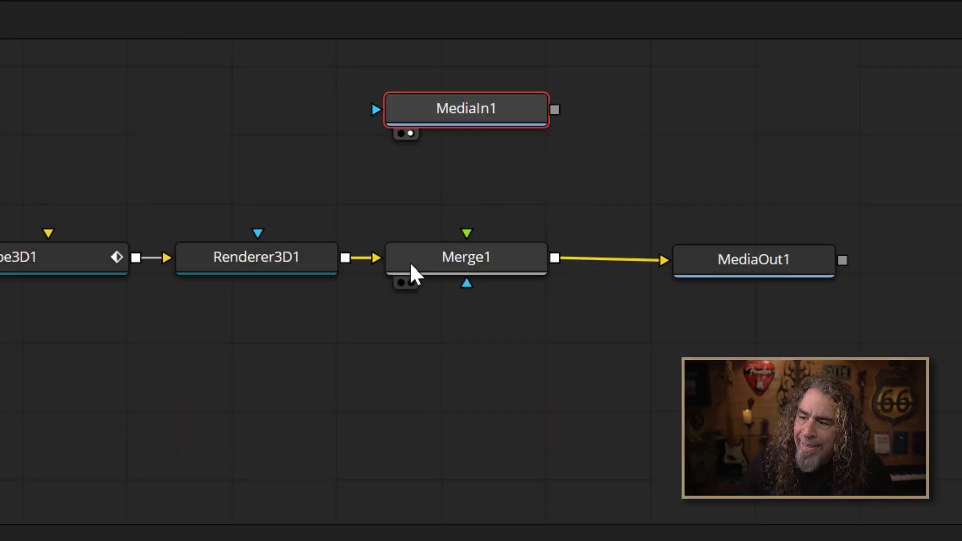
{"action": "left_click_drag", "start_coordinate": [376, 256], "coordinate": [366, 250]}
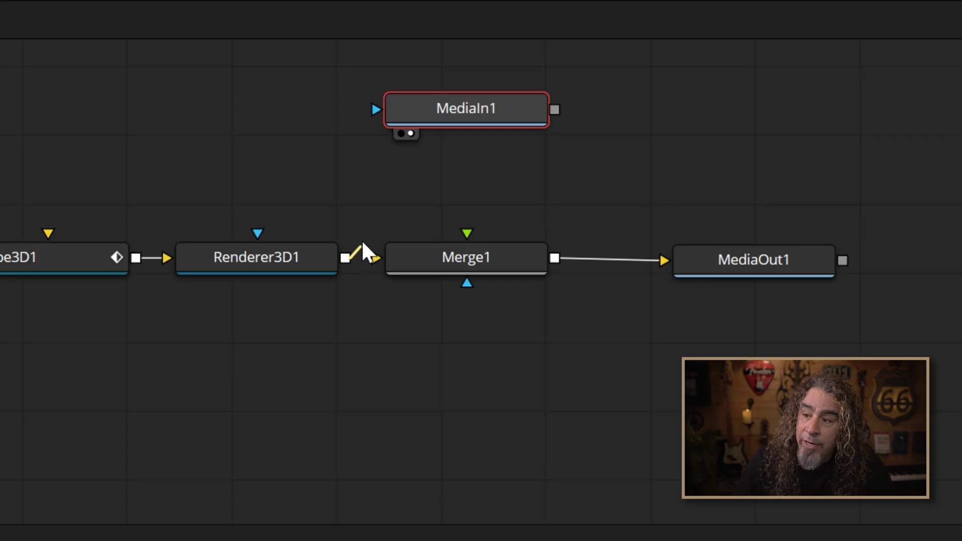
{"action": "left_click_drag", "start_coordinate": [410, 223], "coordinate": [484, 254]}
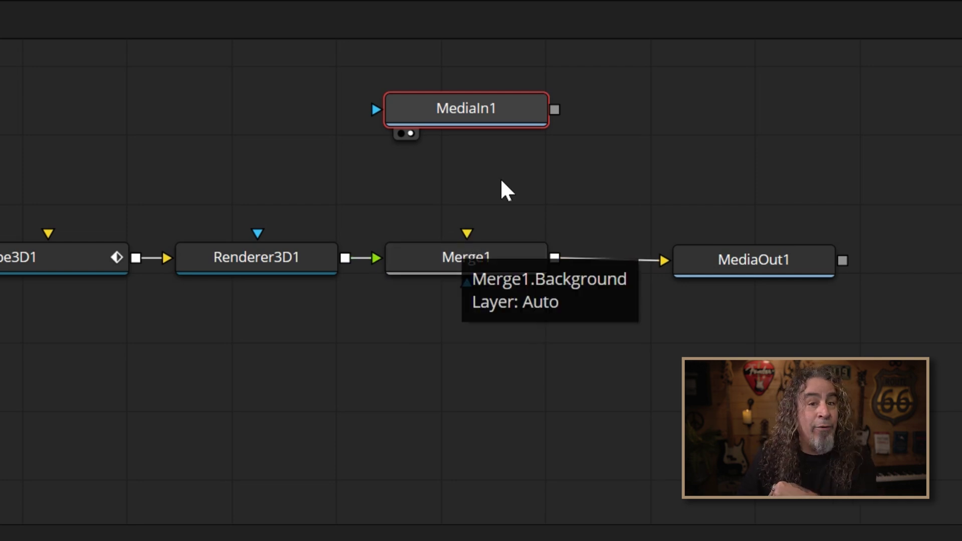
{"action": "left_click_drag", "start_coordinate": [554, 108], "coordinate": [462, 235]}
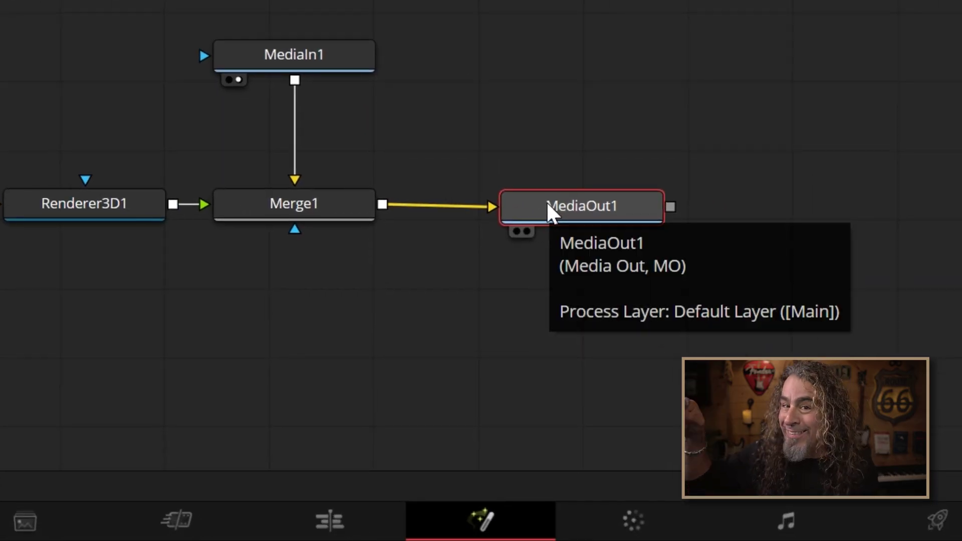
{"action": "key", "text": "2"}
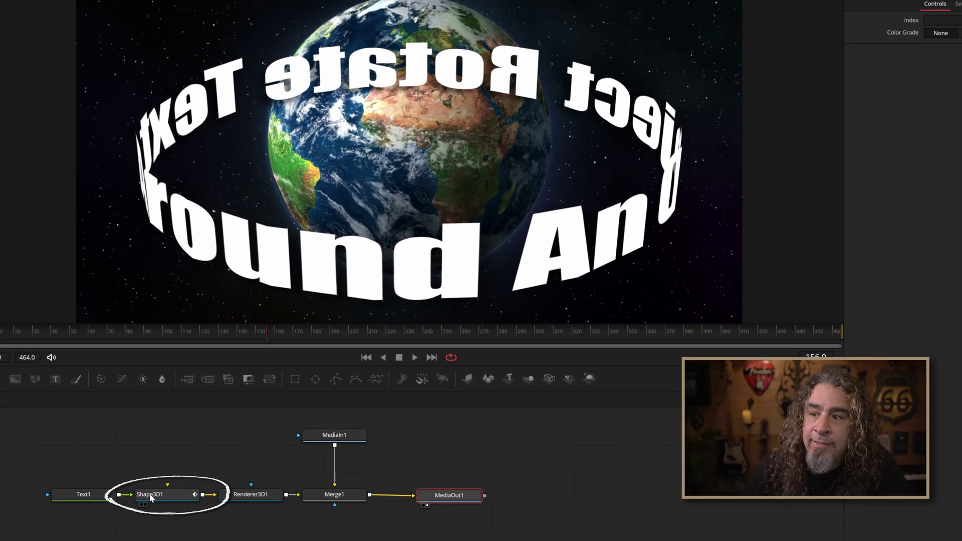
Set the Shape3D1 cylinder's translation to Z -3.63 and Y 0.116, and play the animation from the first frame.
{"action": "left_click", "coordinate": [151, 498]}
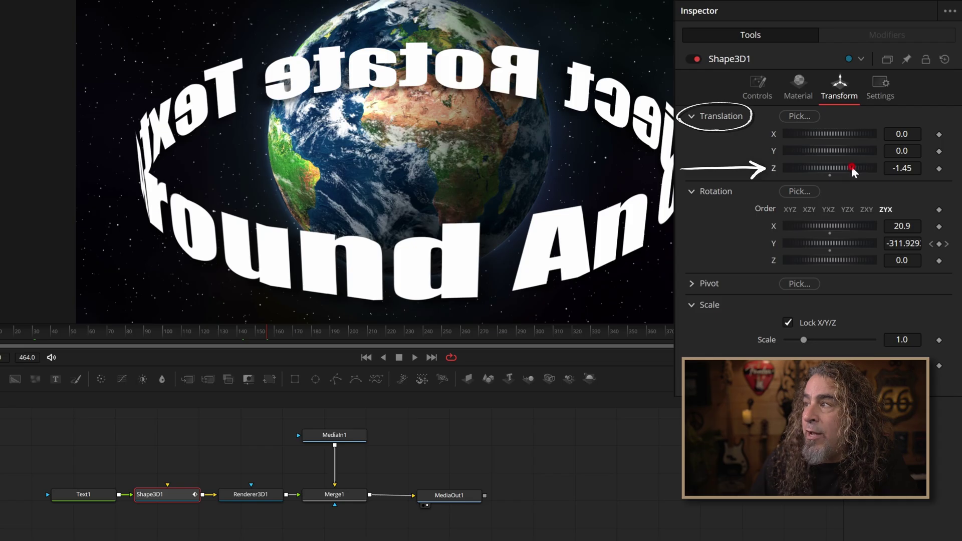
{"action": "left_click_drag", "start_coordinate": [852, 166], "coordinate": [790, 160]}
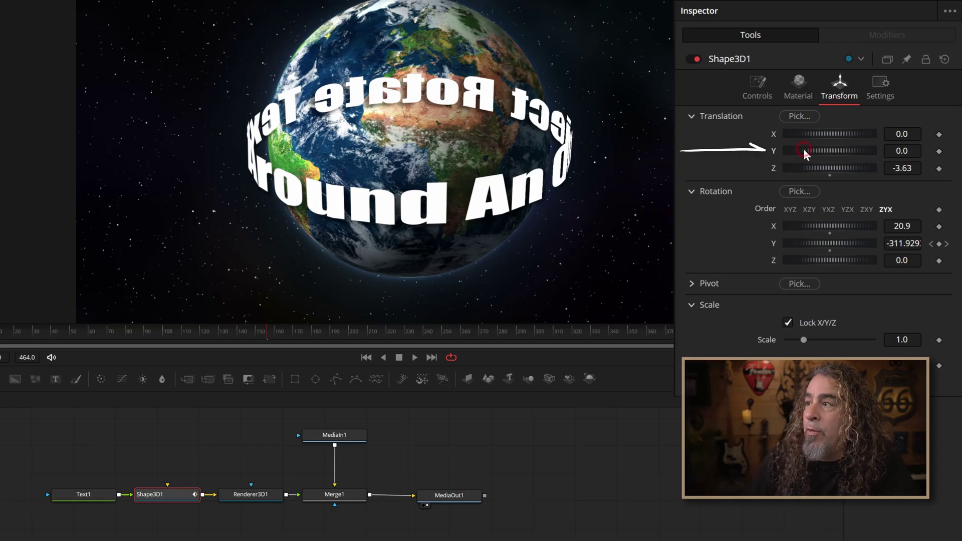
{"action": "left_click_drag", "start_coordinate": [804, 149], "coordinate": [807, 147]}
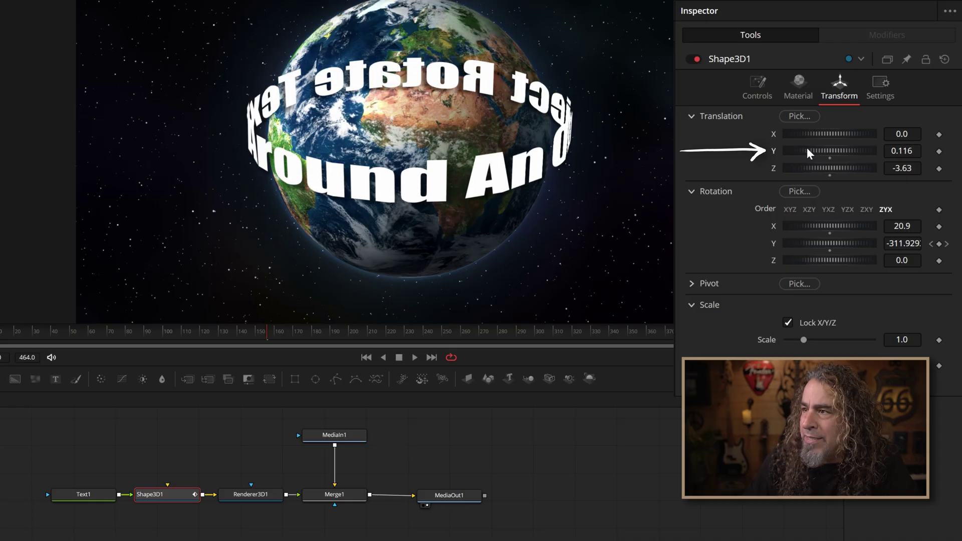
{"action": "key", "text": "Home"}
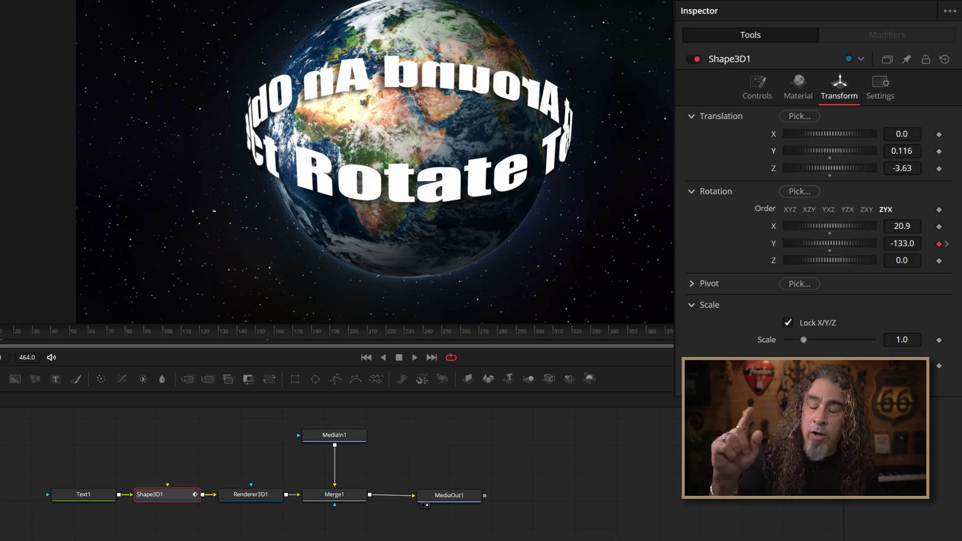
{"action": "key", "text": "space"}
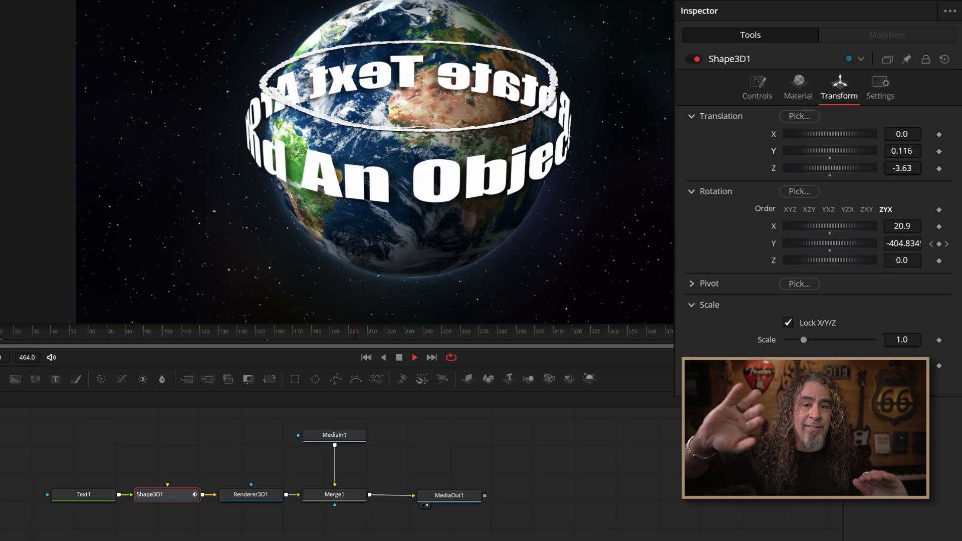
{"action": "key", "text": "space"}
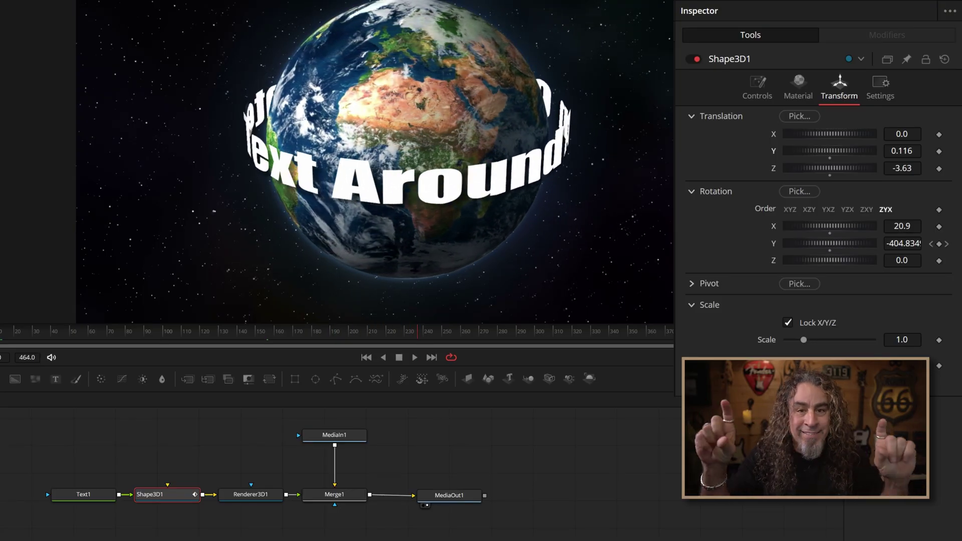
Attach a polygon mask to Merge1, move its node clear of the MediaIn1 connection, and invert the mask.
{"action": "left_click", "coordinate": [321, 499]}
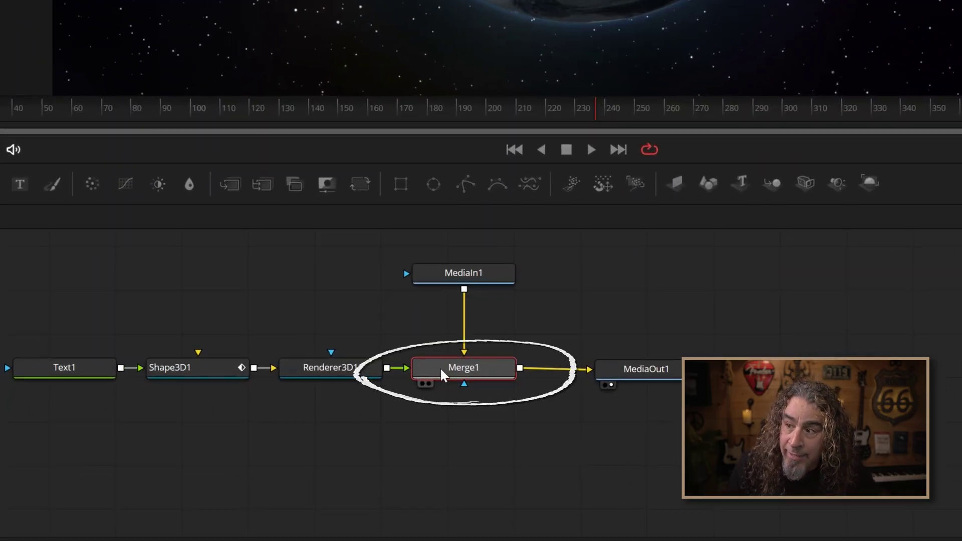
{"action": "left_click", "coordinate": [469, 188]}
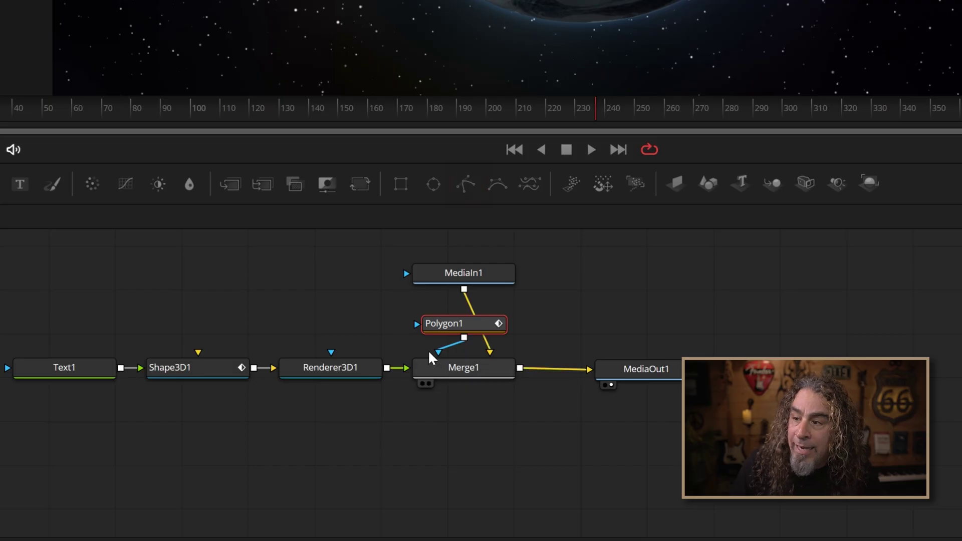
{"action": "left_click_drag", "start_coordinate": [445, 333], "coordinate": [350, 326]}
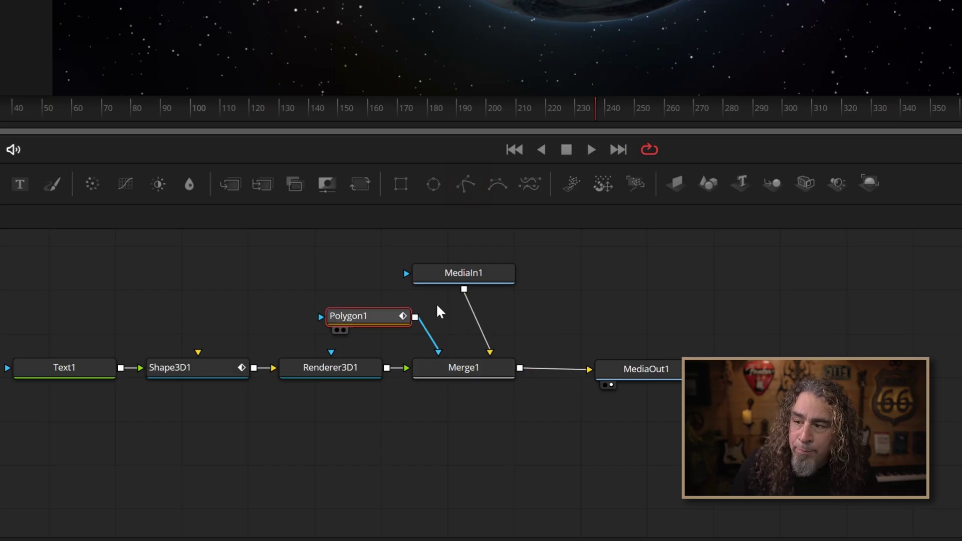
{"action": "left_click_drag", "start_coordinate": [461, 287], "coordinate": [473, 286]}
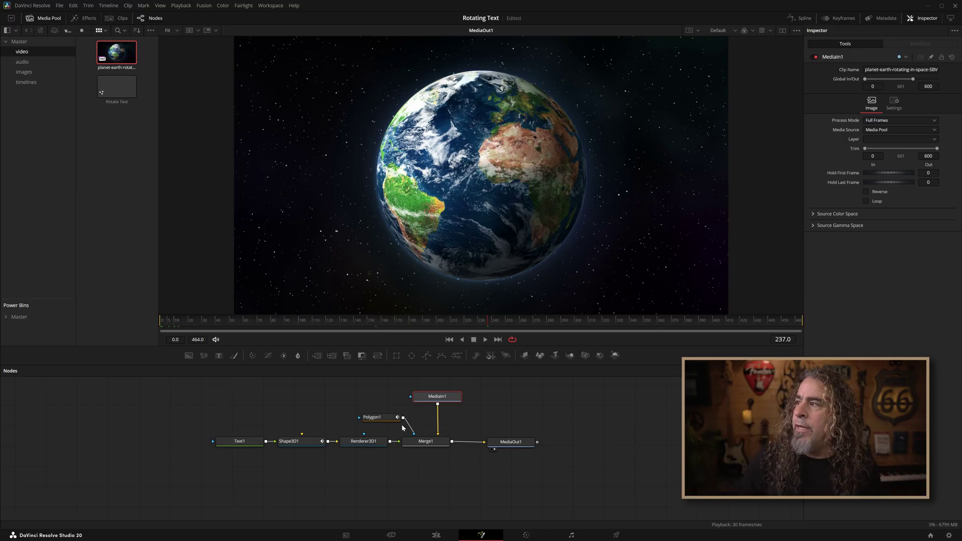
{"action": "left_click", "coordinate": [391, 418]}
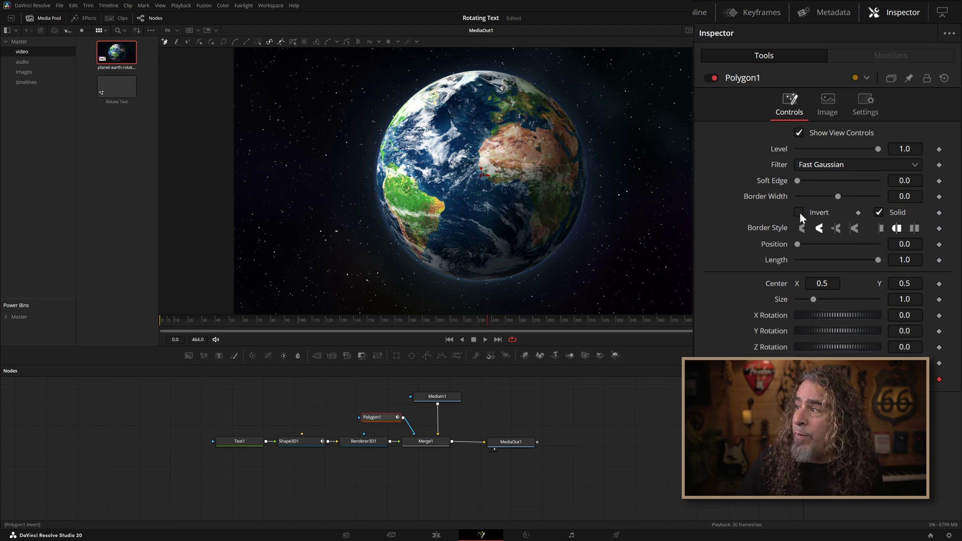
{"action": "left_click", "coordinate": [799, 212]}
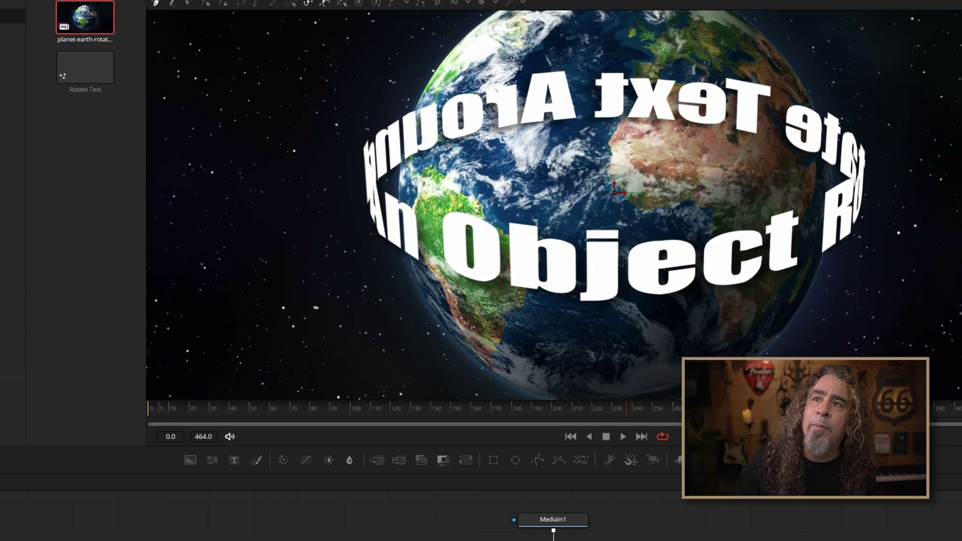
Start the polygon mask on the earth's left edge above the text and trace that edge down past the rear lettering.
{"action": "left_click", "coordinate": [177, 30]}
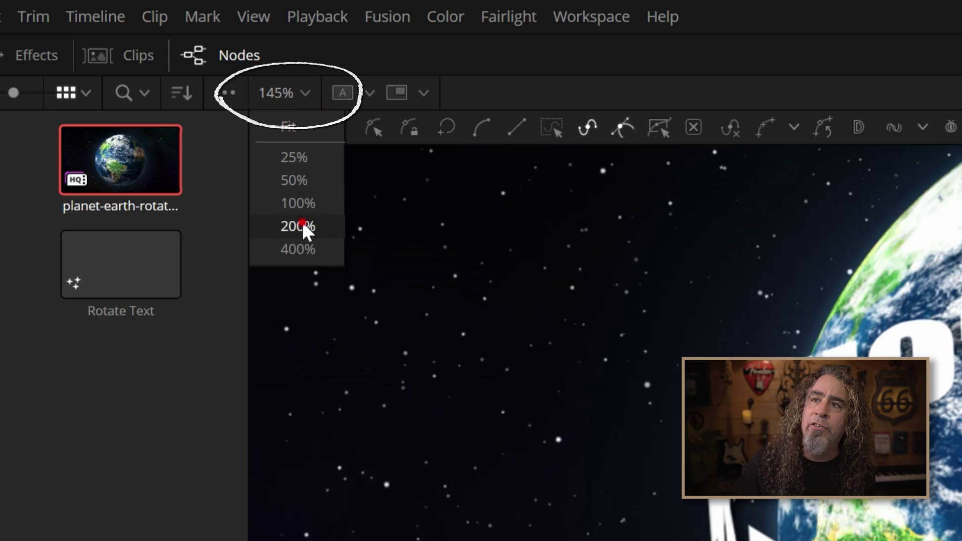
{"action": "left_click", "coordinate": [300, 226]}
{"action": "left_click", "coordinate": [275, 92]}
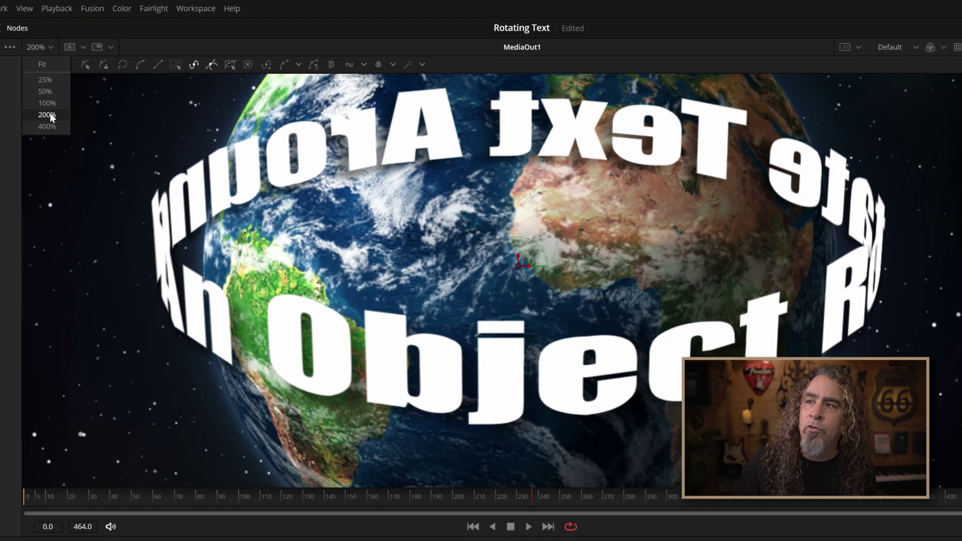
{"action": "left_click", "coordinate": [47, 127]}
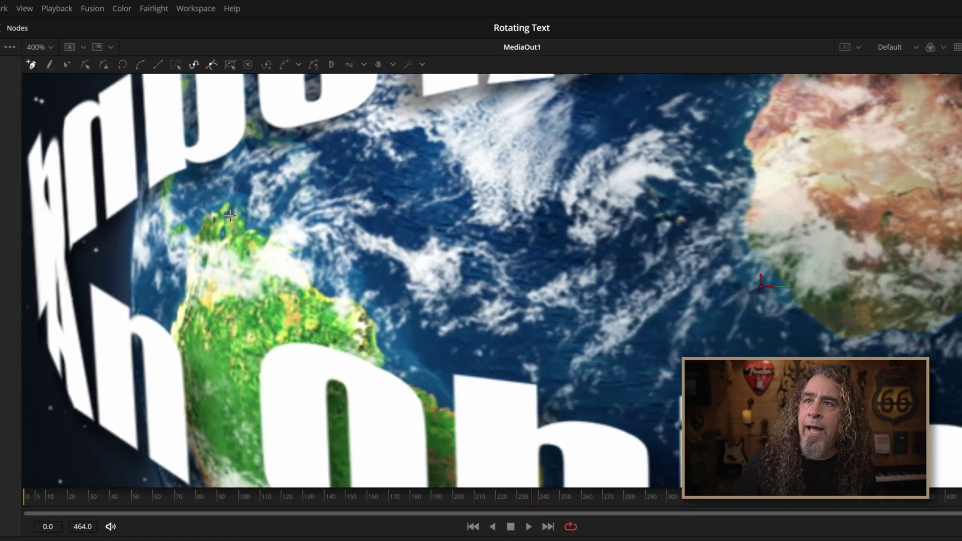
{"action": "mouse_move", "coordinate": [253, 230]}
{"action": "left_mouse_down"}
{"action": "mouse_move", "coordinate": [313, 261]}
{"action": "mouse_move", "coordinate": [273, 254]}
{"action": "mouse_move", "coordinate": [313, 233]}
{"action": "mouse_move", "coordinate": [197, 235]}
{"action": "left_mouse_up"}
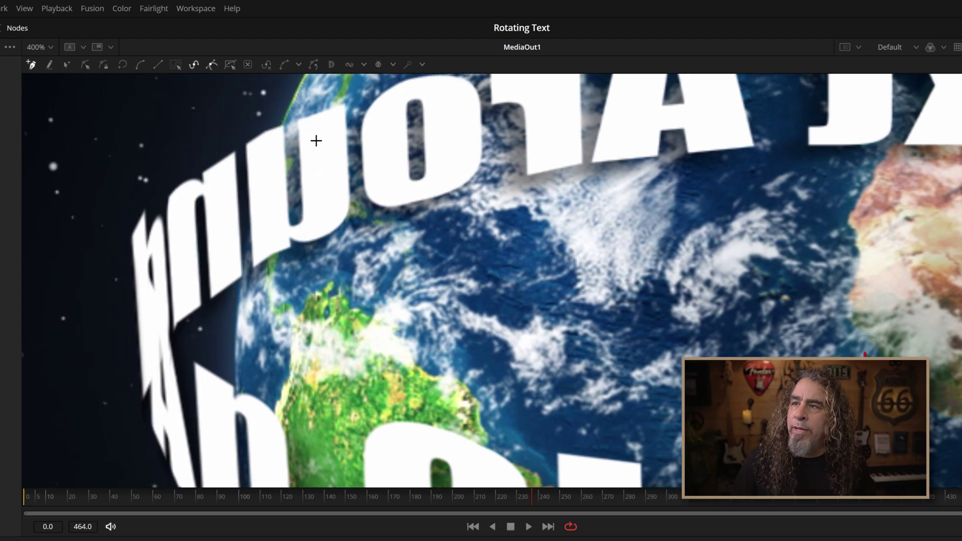
{"action": "left_click_drag", "start_coordinate": [316, 140], "coordinate": [301, 200]}
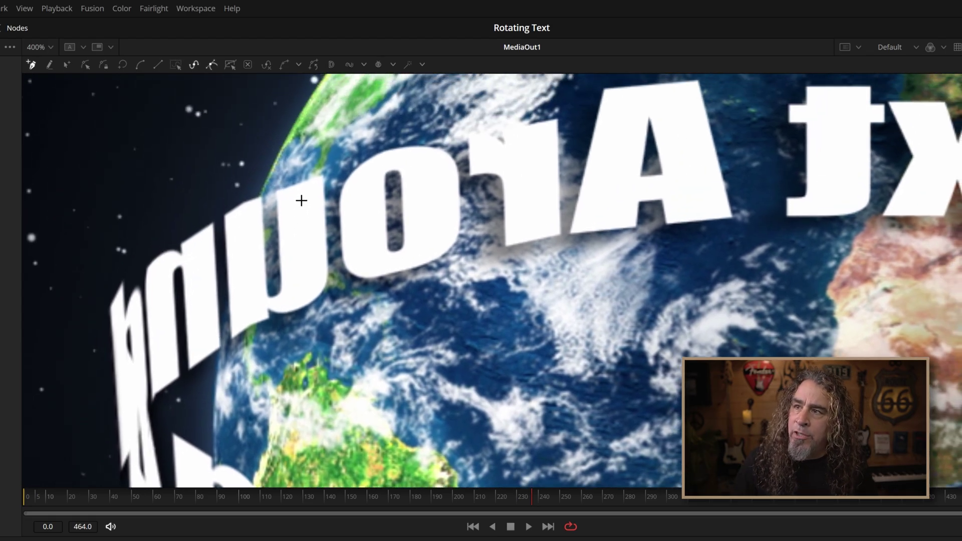
{"action": "left_click", "coordinate": [287, 136]}
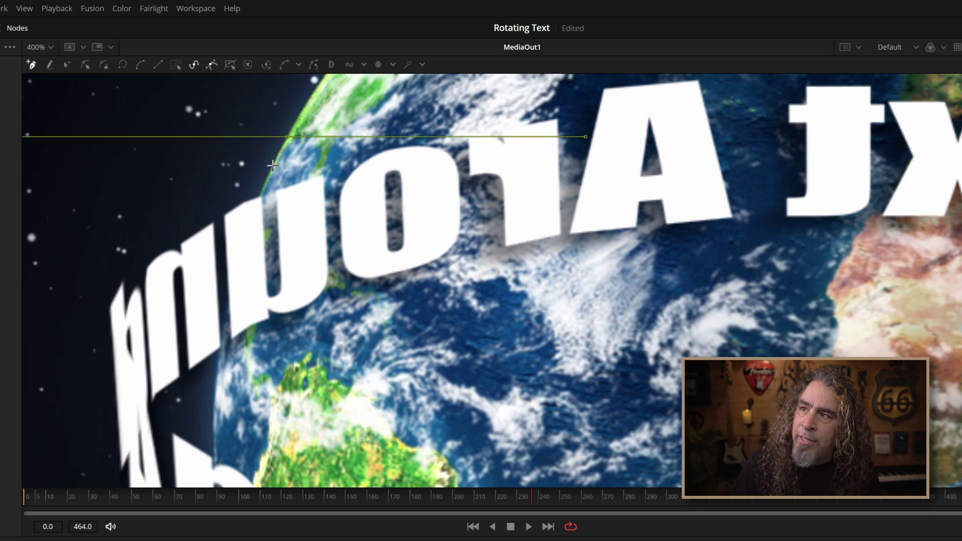
{"action": "left_click", "coordinate": [269, 178]}
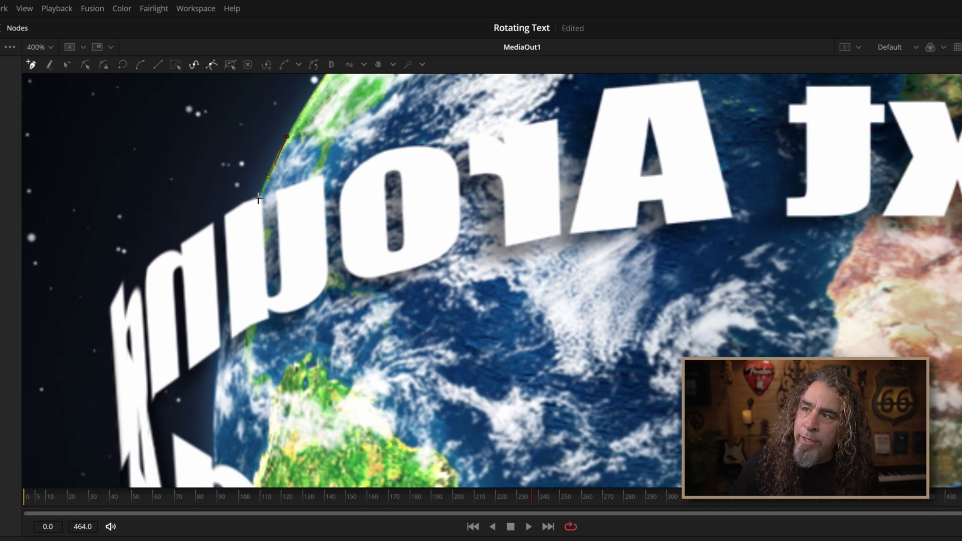
{"action": "left_click", "coordinate": [236, 260]}
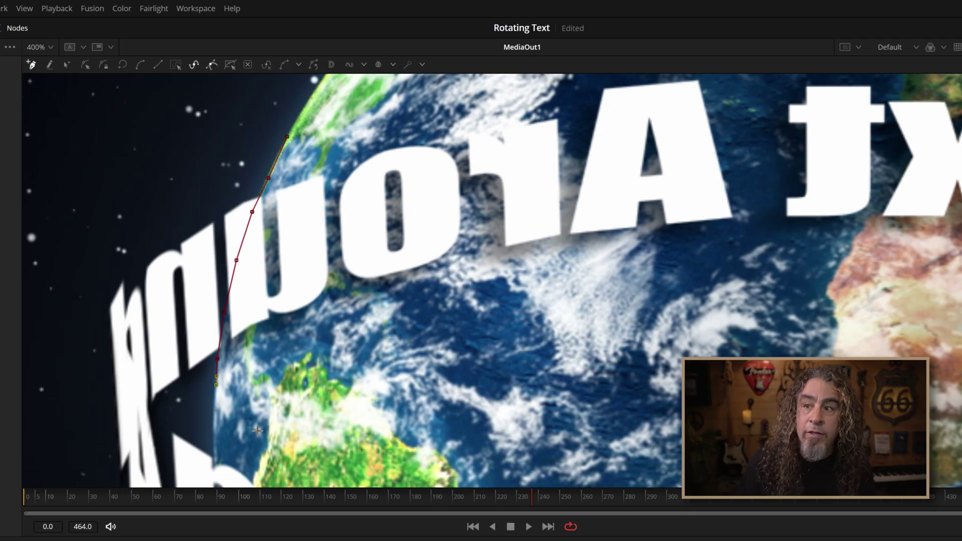
Continue the mask outline across the earth from its left edge, running between the rear and front lettering.
{"action": "scroll", "coordinate": [257, 430], "scroll_direction": "down", "scroll_amount": 3}
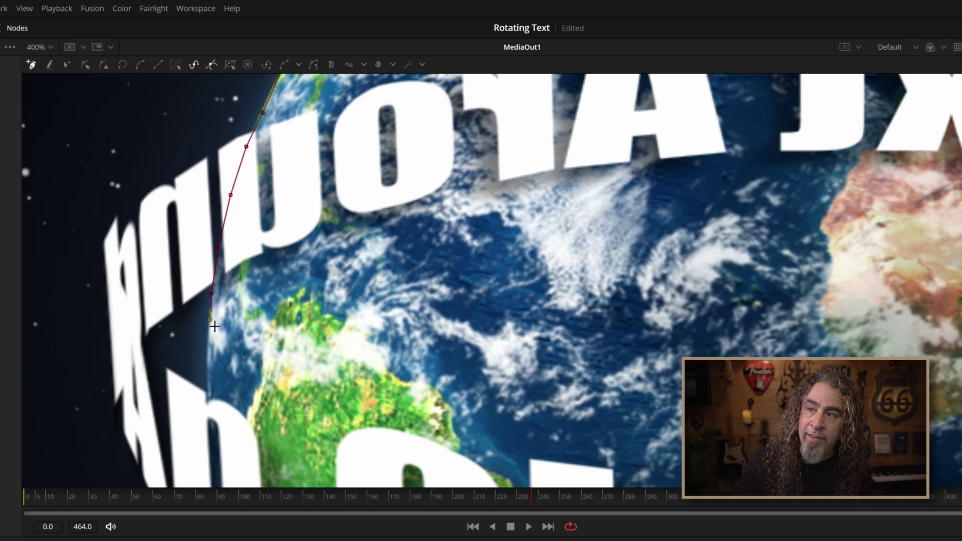
{"action": "left_click", "coordinate": [445, 295]}
{"action": "left_click", "coordinate": [637, 257]}
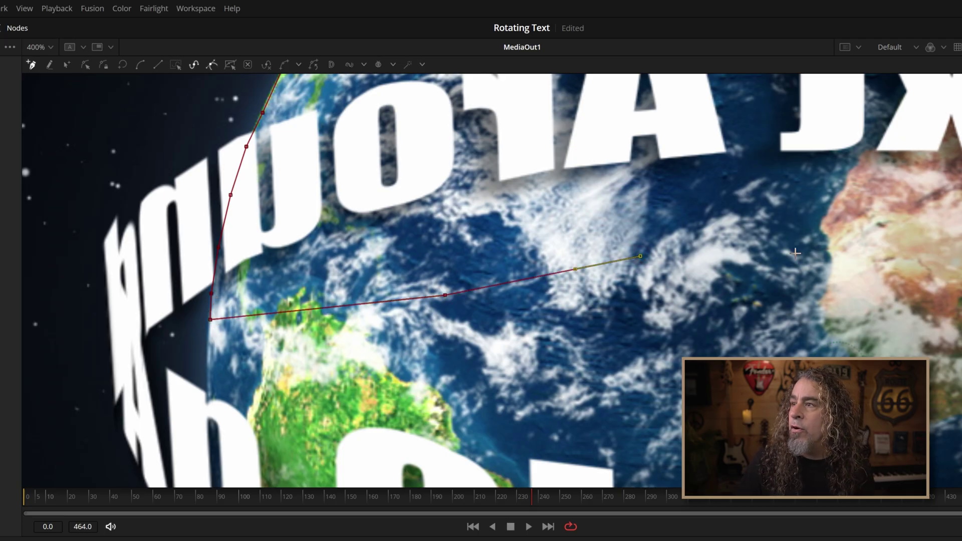
{"action": "left_click", "coordinate": [745, 253]}
{"action": "left_click", "coordinate": [797, 253]}
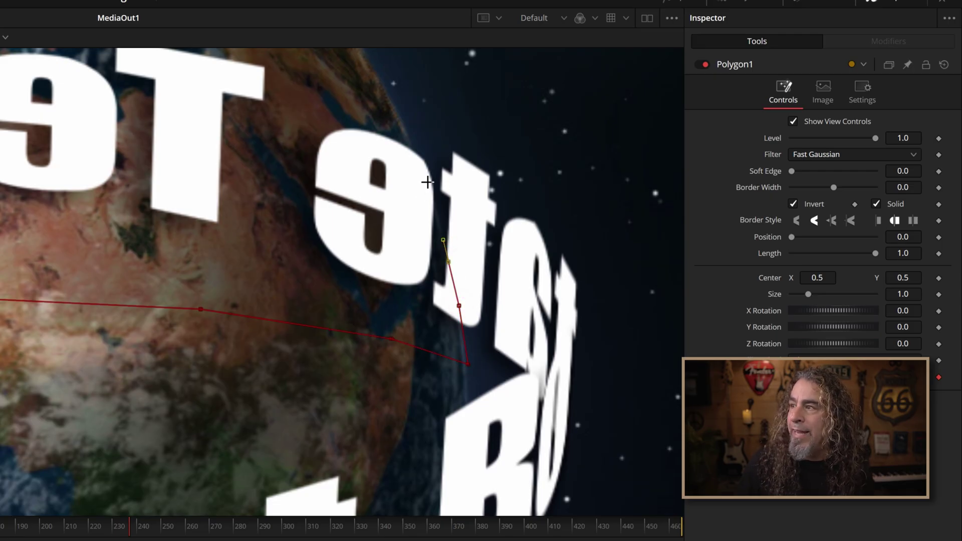
Trace the mask up the earth's right edge, back over the top of the rear lettering, and close it at the first point.
{"action": "scroll", "coordinate": [427, 176], "scroll_direction": "up", "scroll_amount": 5}
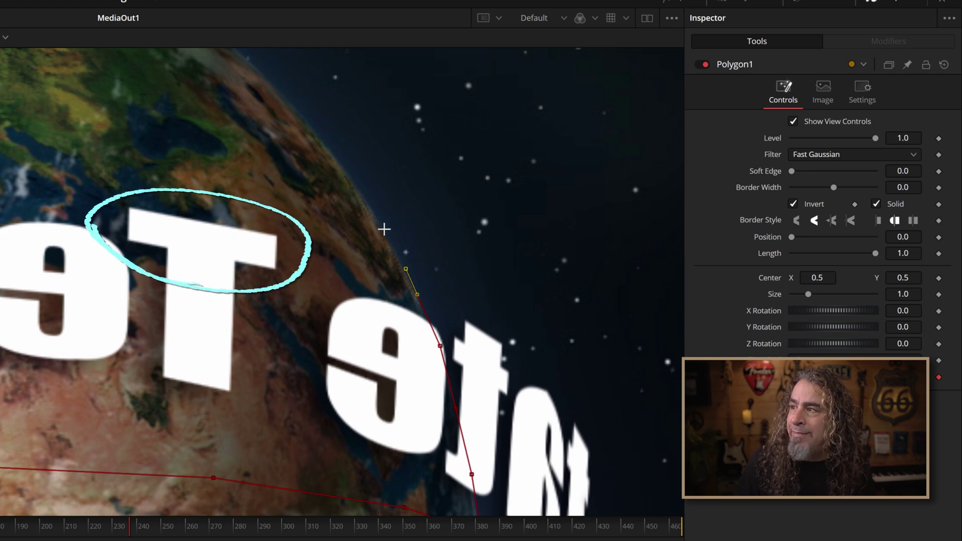
{"action": "left_click", "coordinate": [275, 181]}
{"action": "left_click", "coordinate": [0, 133]}
{"action": "left_click", "coordinate": [0, 108]}
{"action": "scroll", "coordinate": [75, 119], "scroll_direction": "left", "scroll_amount": 15}
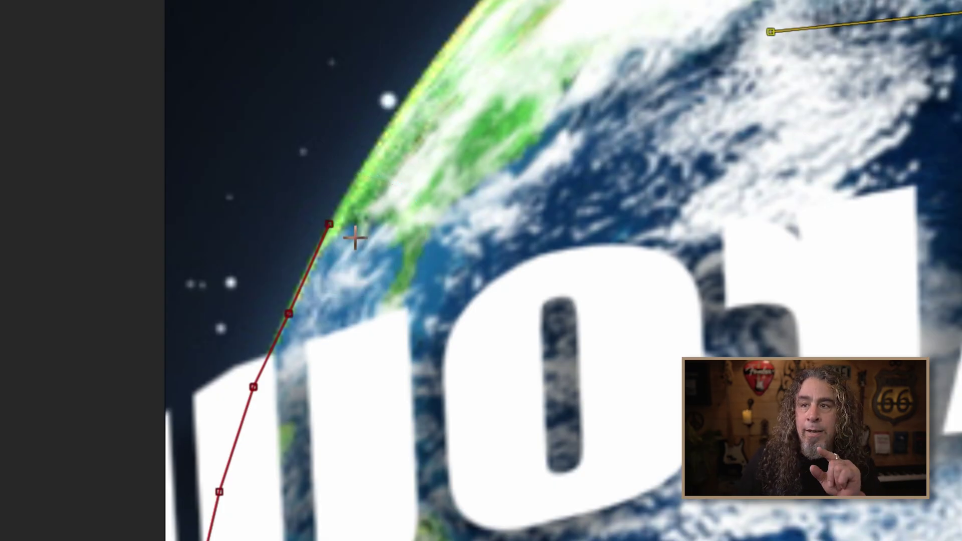
{"action": "left_click", "coordinate": [331, 224]}
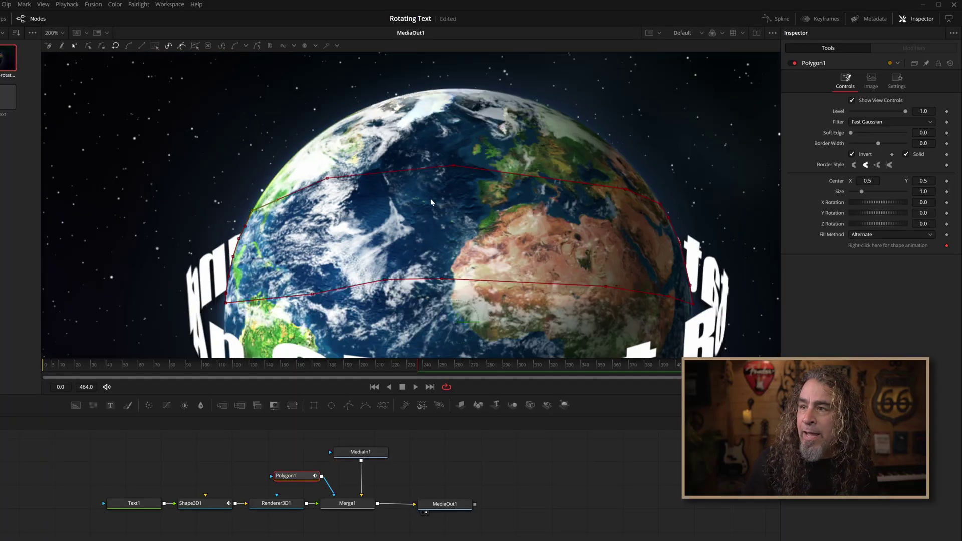
Reposition the mask's lower corner point on the earth's left edge, just below the rear lettering, so it sits on the globe's outline.
{"action": "scroll", "coordinate": [663, 212], "scroll_direction": "down", "scroll_amount": 2}
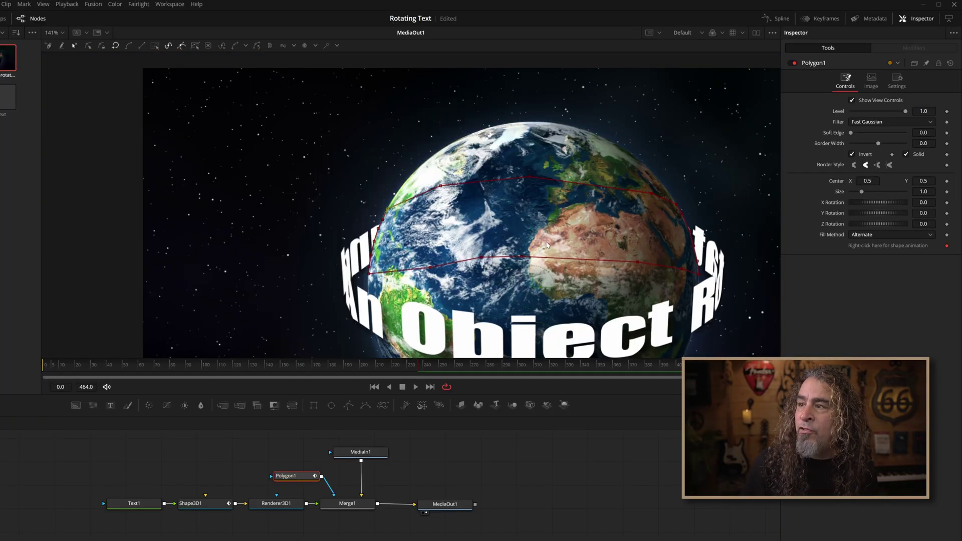
{"action": "left_click_drag", "start_coordinate": [555, 249], "coordinate": [507, 229]}
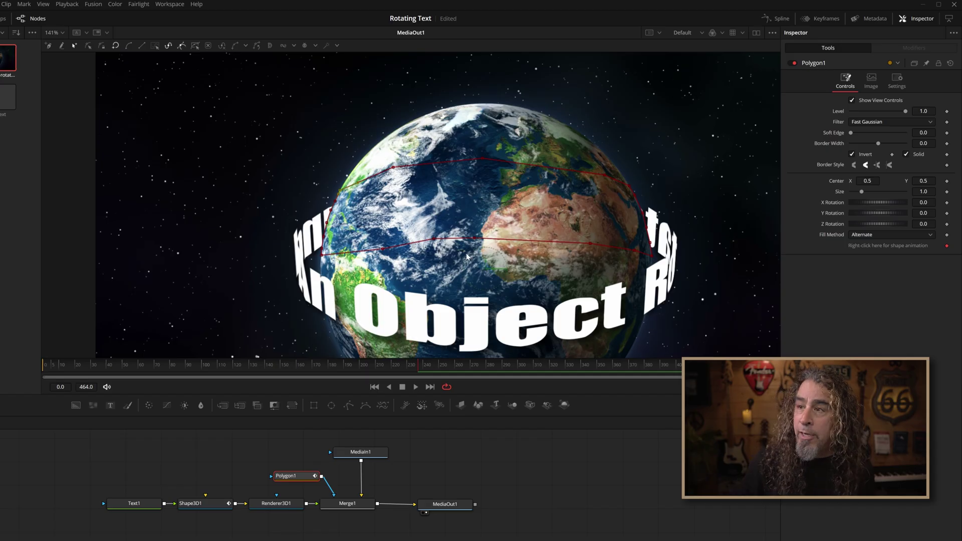
{"action": "scroll", "coordinate": [506, 224], "scroll_direction": "up", "scroll_amount": 6}
{"action": "scroll", "coordinate": [206, 255], "scroll_direction": "down", "scroll_amount": 2}
{"action": "scroll", "coordinate": [228, 241], "scroll_direction": "up", "scroll_amount": 2}
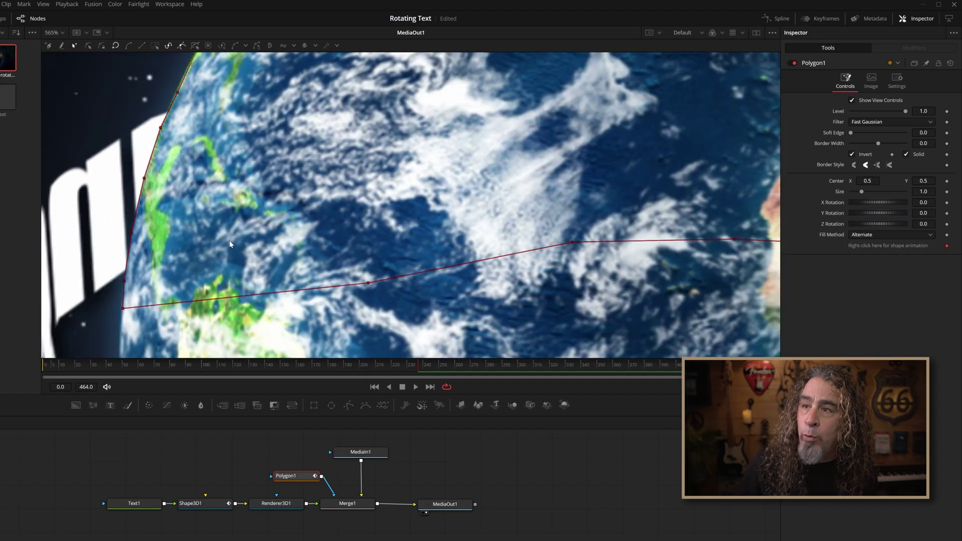
{"action": "left_click_drag", "start_coordinate": [190, 225], "coordinate": [235, 150]}
{"action": "scroll", "coordinate": [254, 247], "scroll_direction": "up", "scroll_amount": 4}
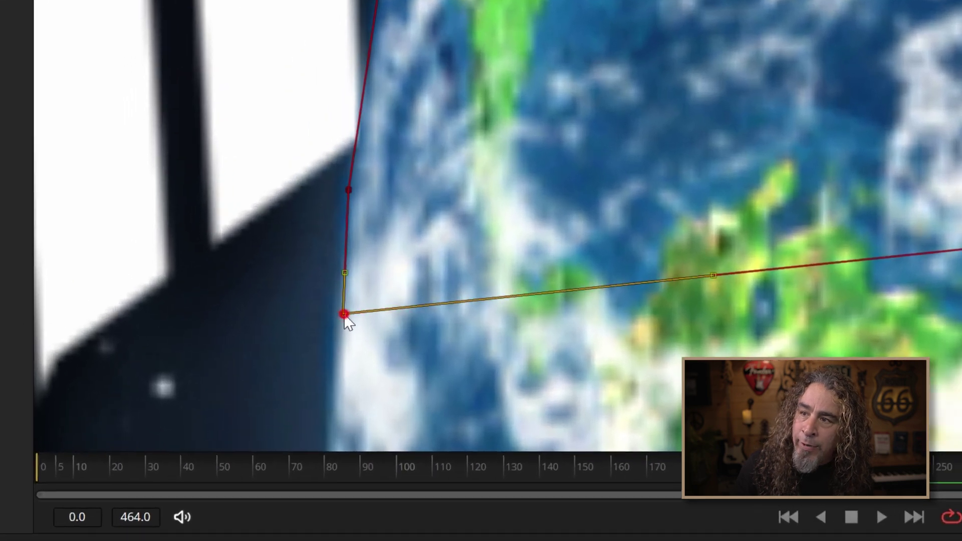
{"action": "mouse_move", "coordinate": [264, 302]}
{"action": "left_mouse_down"}
{"action": "mouse_move", "coordinate": [287, 299]}
{"action": "mouse_move", "coordinate": [274, 297]}
{"action": "left_mouse_up"}
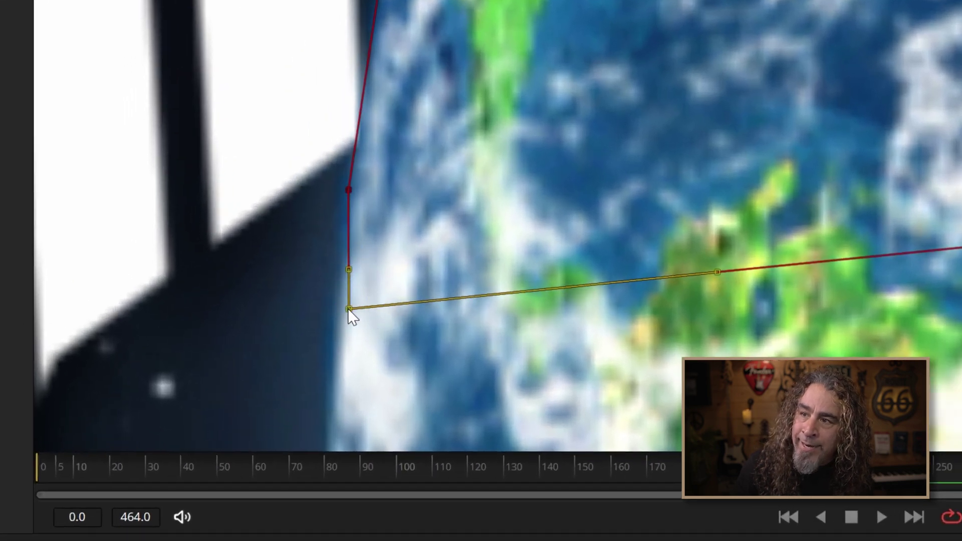
{"action": "left_click_drag", "start_coordinate": [348, 308], "coordinate": [338, 308]}
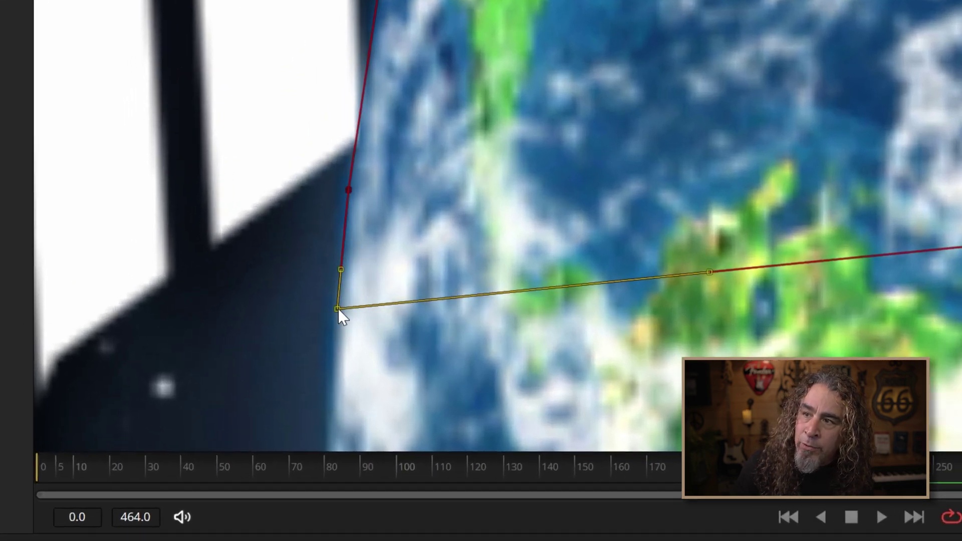
Nudge the mask points up the earth's left edge onto its outline, and add and fine-tune a point on the right edge above the lettering.
{"action": "left_click", "coordinate": [347, 191]}
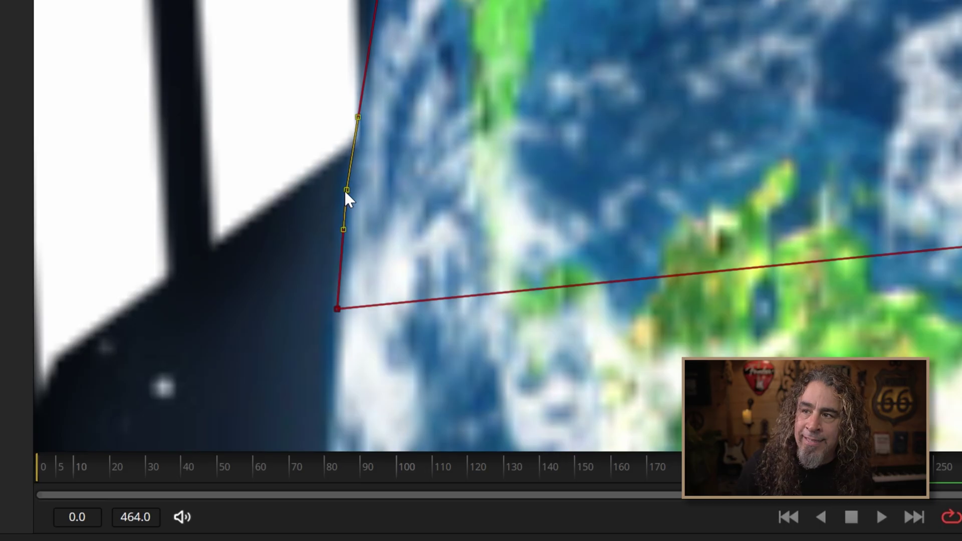
{"action": "left_click_drag", "start_coordinate": [356, 116], "coordinate": [355, 113]}
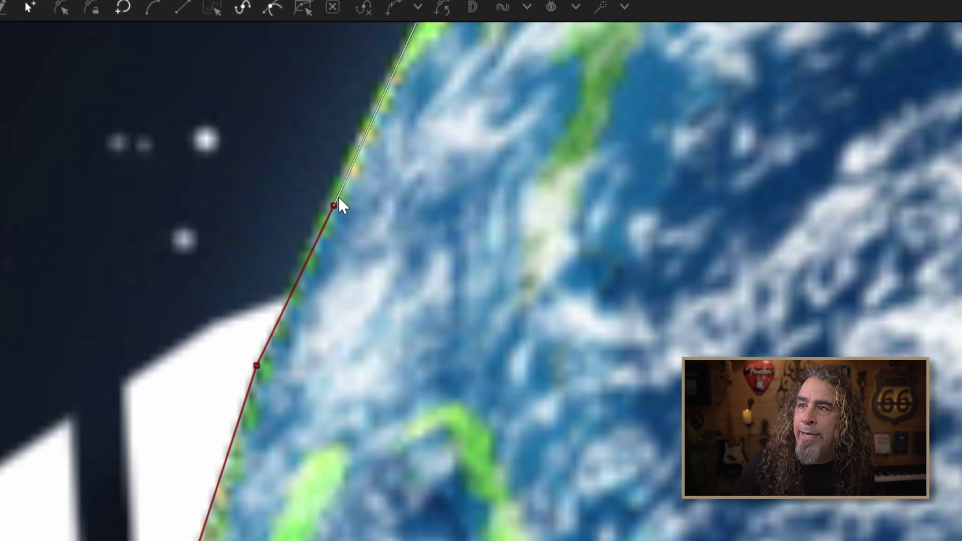
{"action": "left_click_drag", "start_coordinate": [339, 197], "coordinate": [330, 197]}
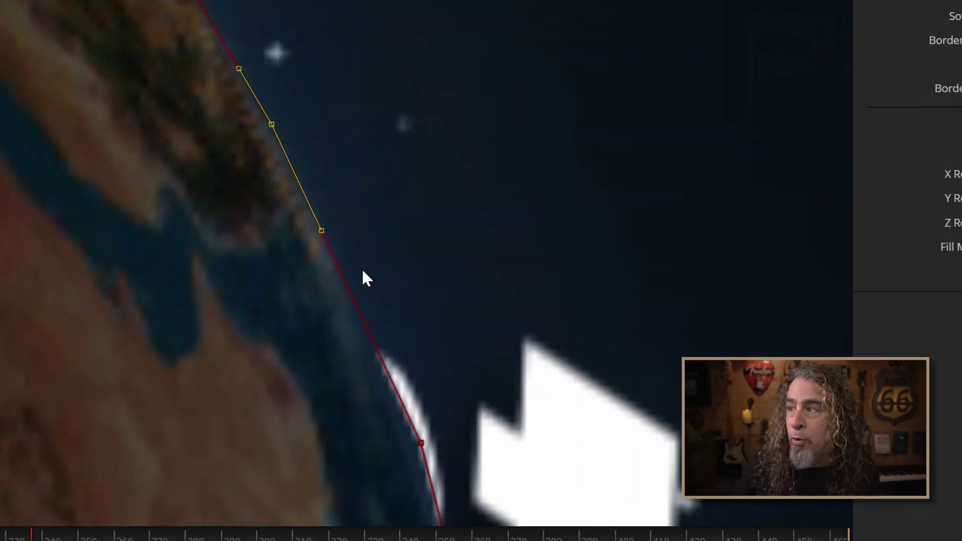
{"action": "left_click", "coordinate": [340, 259]}
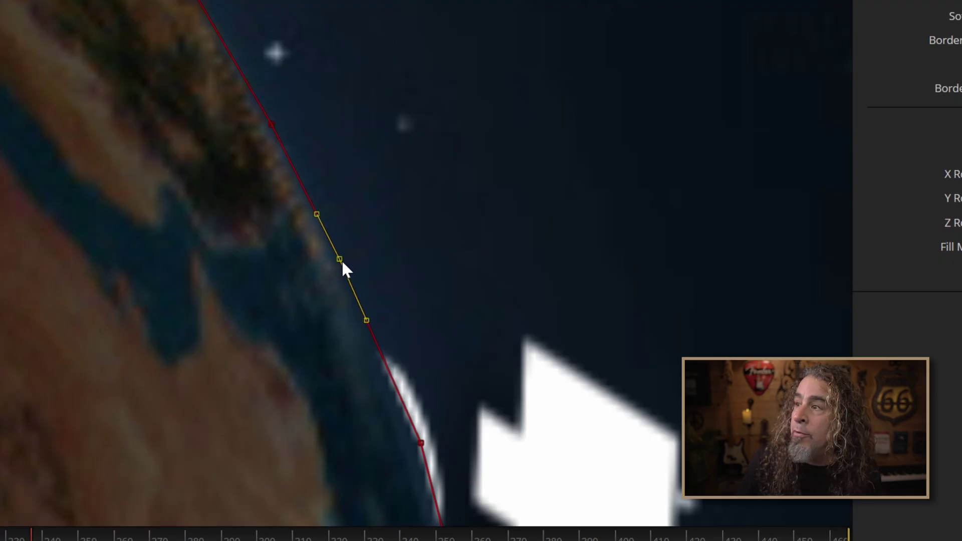
{"action": "left_click_drag", "start_coordinate": [341, 260], "coordinate": [339, 261]}
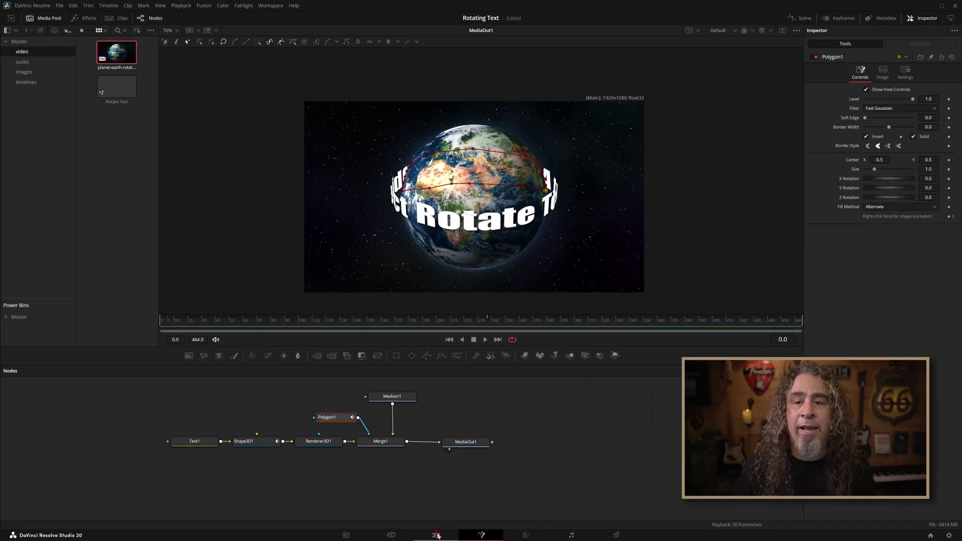
Switch to the Edit page and play the Rotate Text composition from the start of the timeline.
{"action": "left_click", "coordinate": [437, 535]}
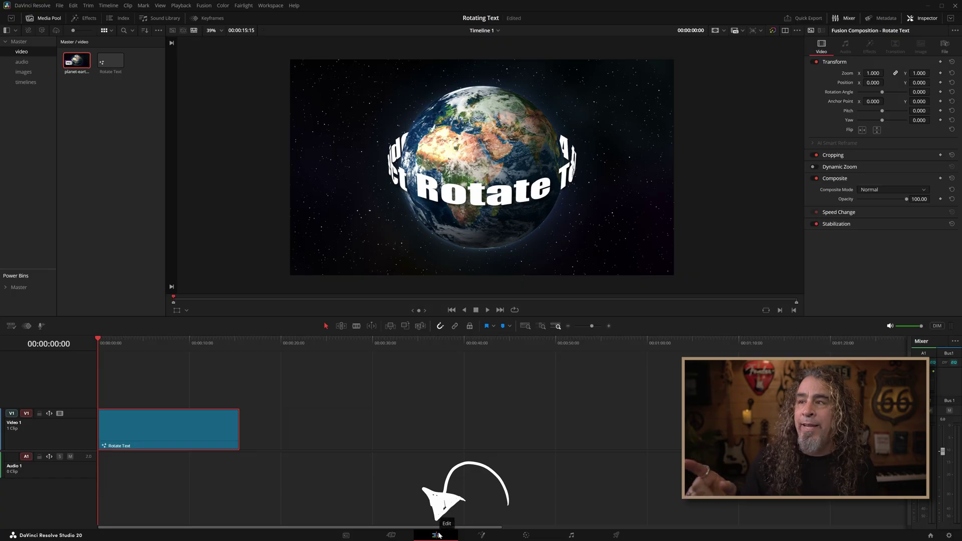
{"action": "key", "text": "space"}
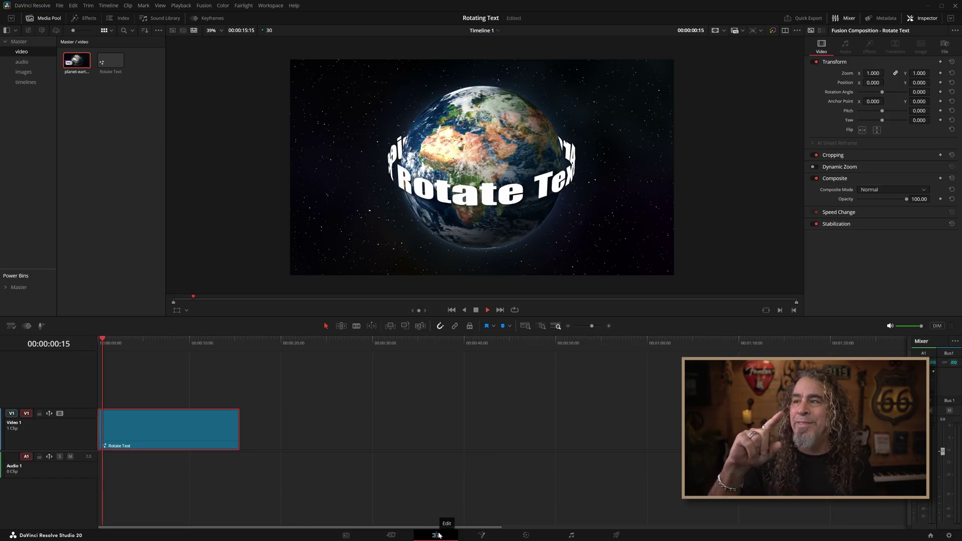